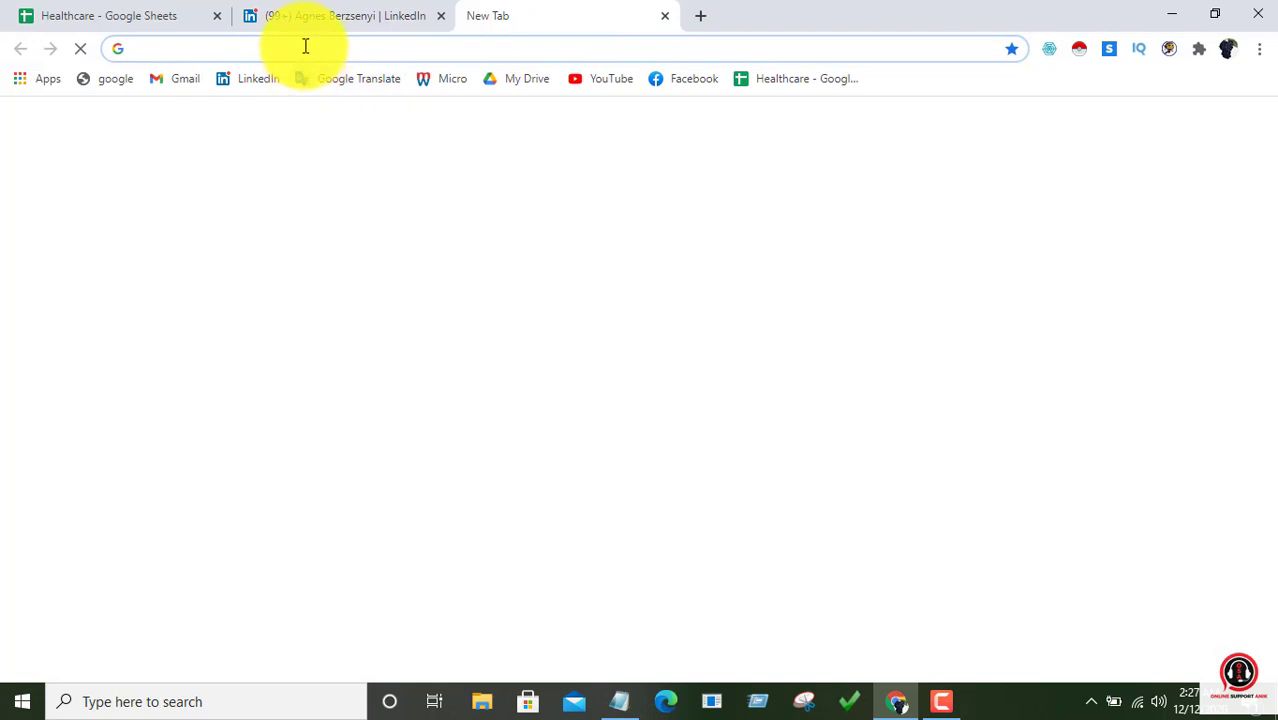
Step: Open the verifyemailaddress.org page from the copied link and complete its "I'm not a robot" check
{"action": "right_click", "coordinate": [305, 48]}
{"action": "left_click", "coordinate": [408, 191]}
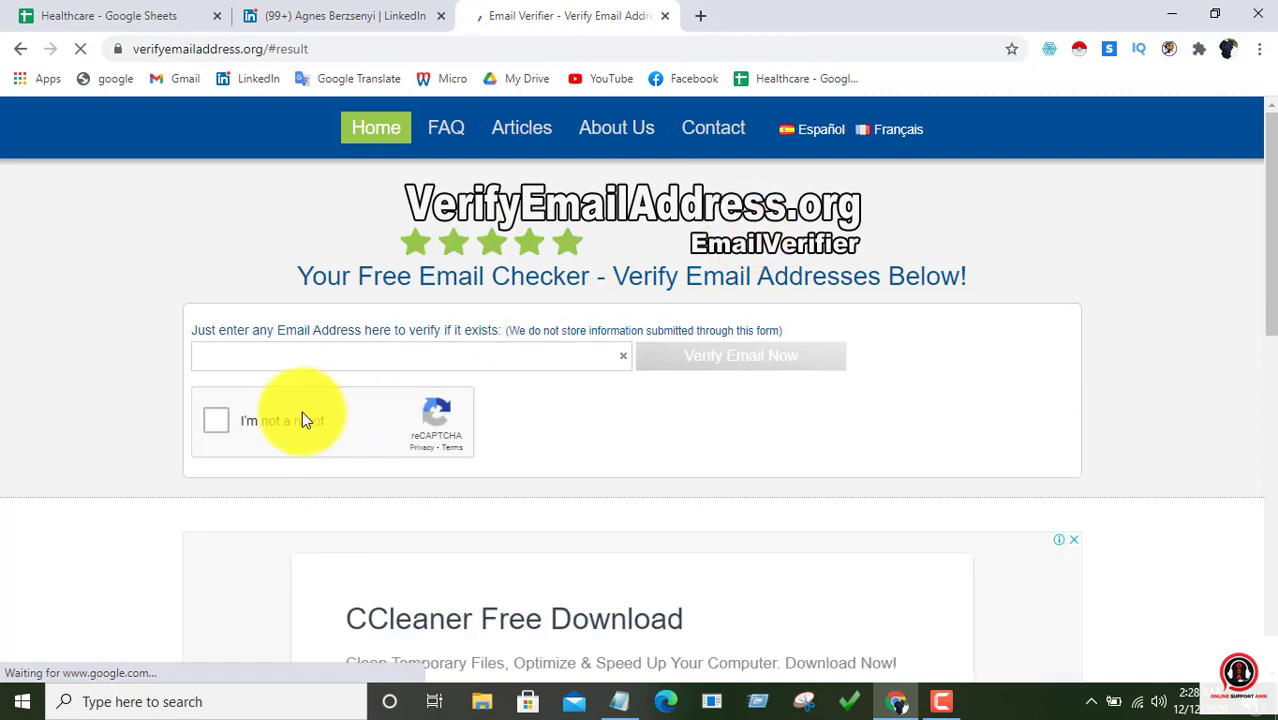
{"action": "left_click", "coordinate": [220, 426]}
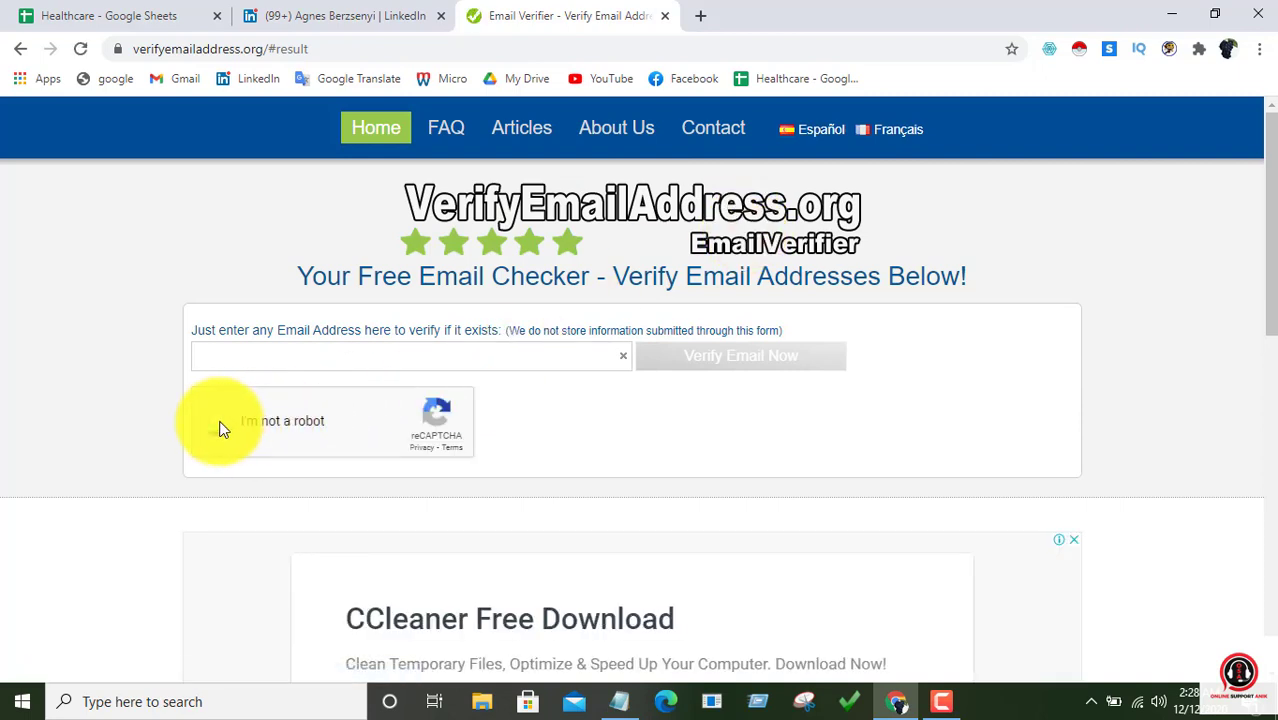
Step: Copy the GE Healthcare contact's ge.com email from the Kendo box on LinkedIn and verify it in the email checker
{"action": "left_click", "coordinate": [441, 357]}
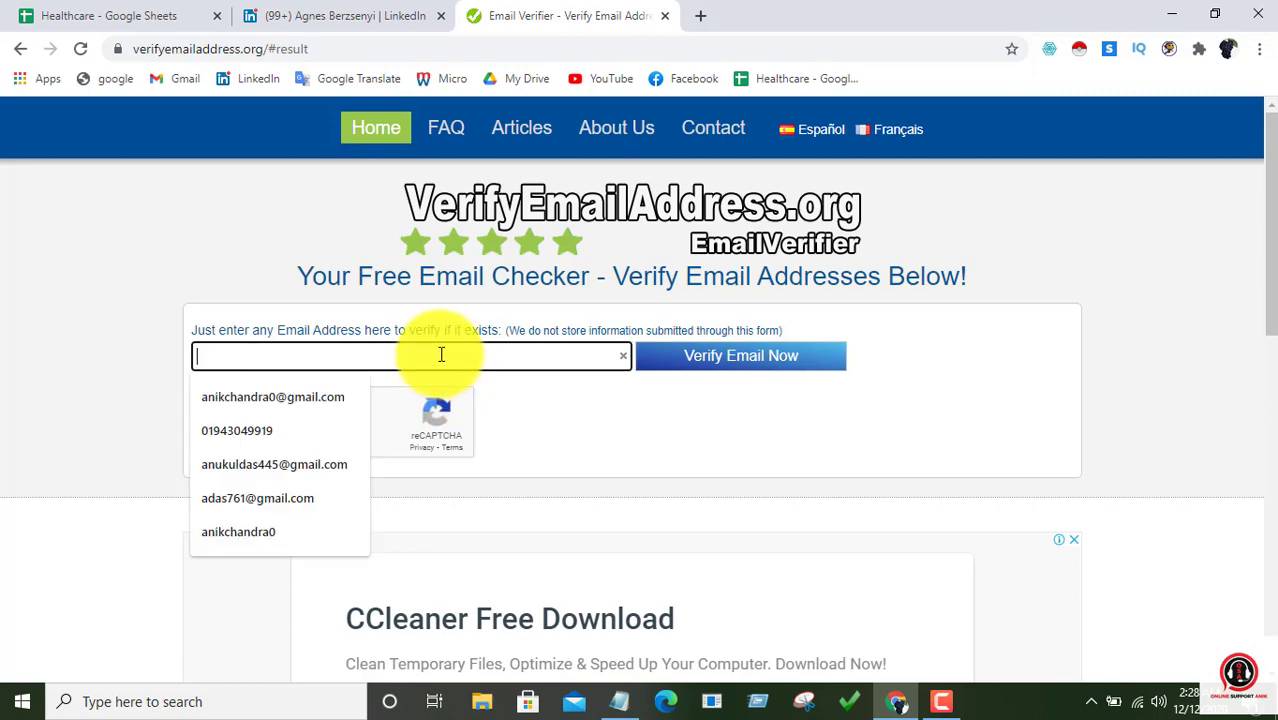
{"action": "left_click", "coordinate": [362, 14]}
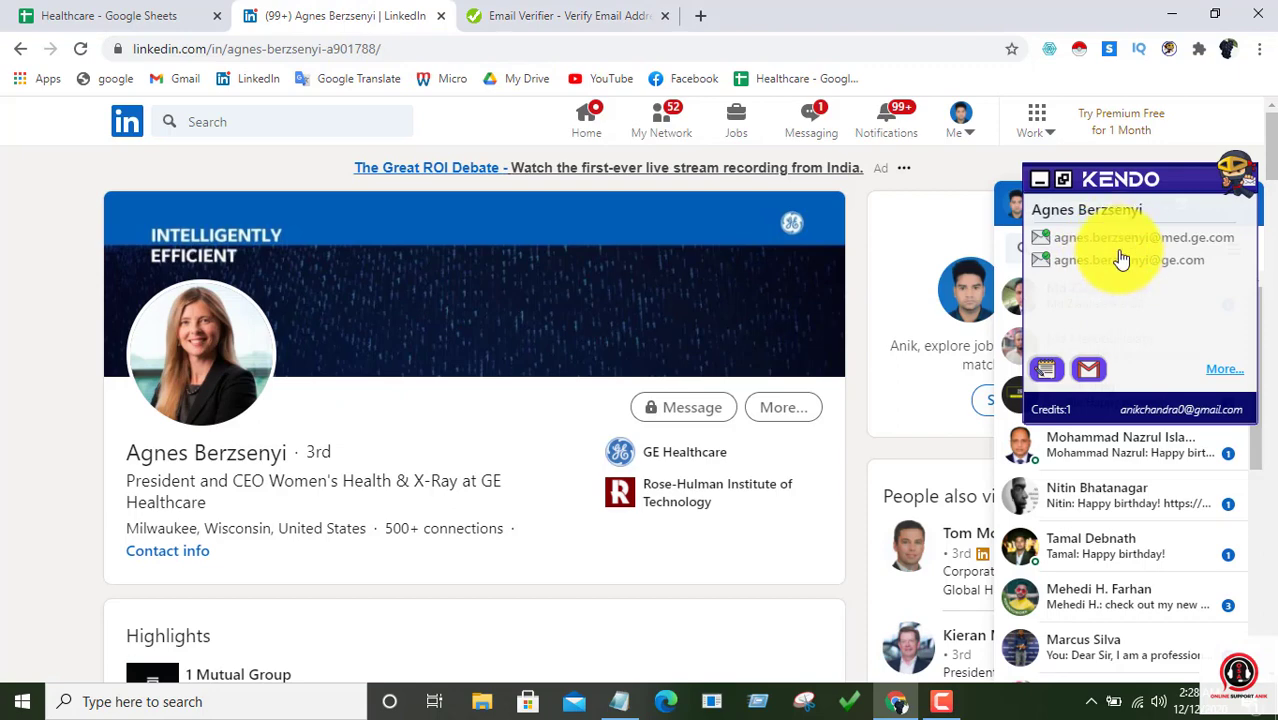
{"action": "left_click", "coordinate": [1120, 262]}
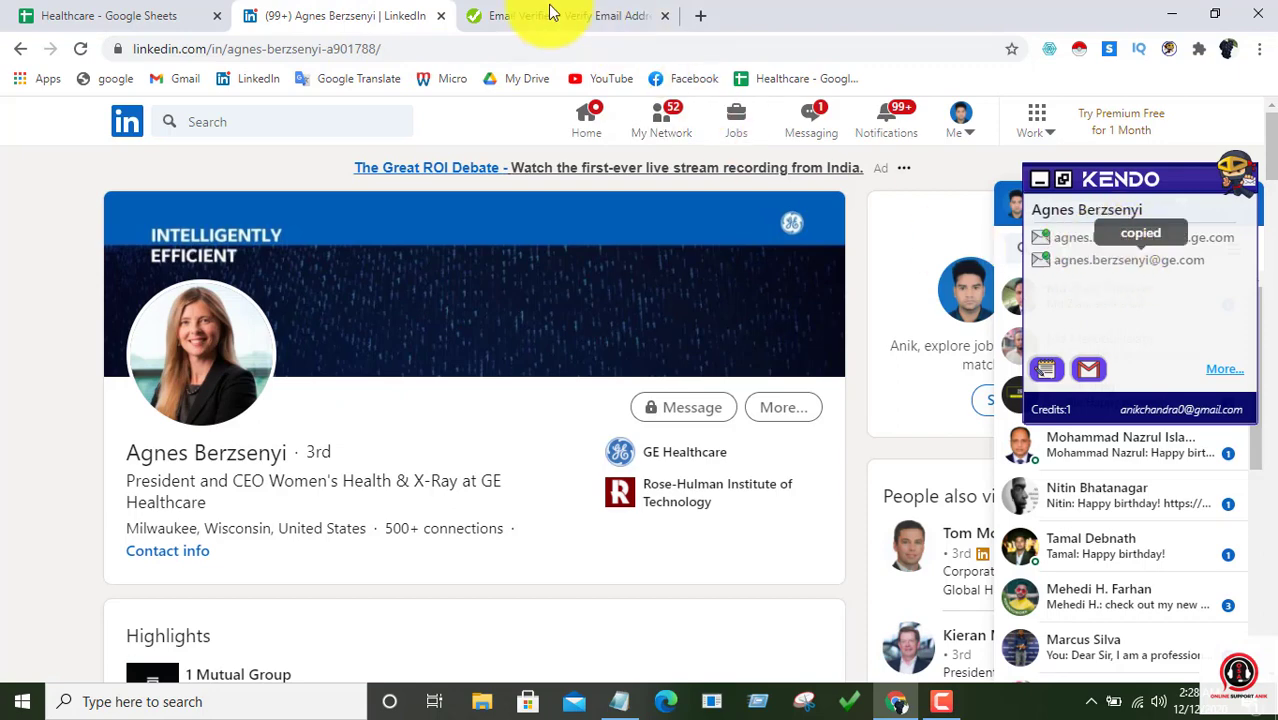
{"action": "left_click", "coordinate": [537, 14]}
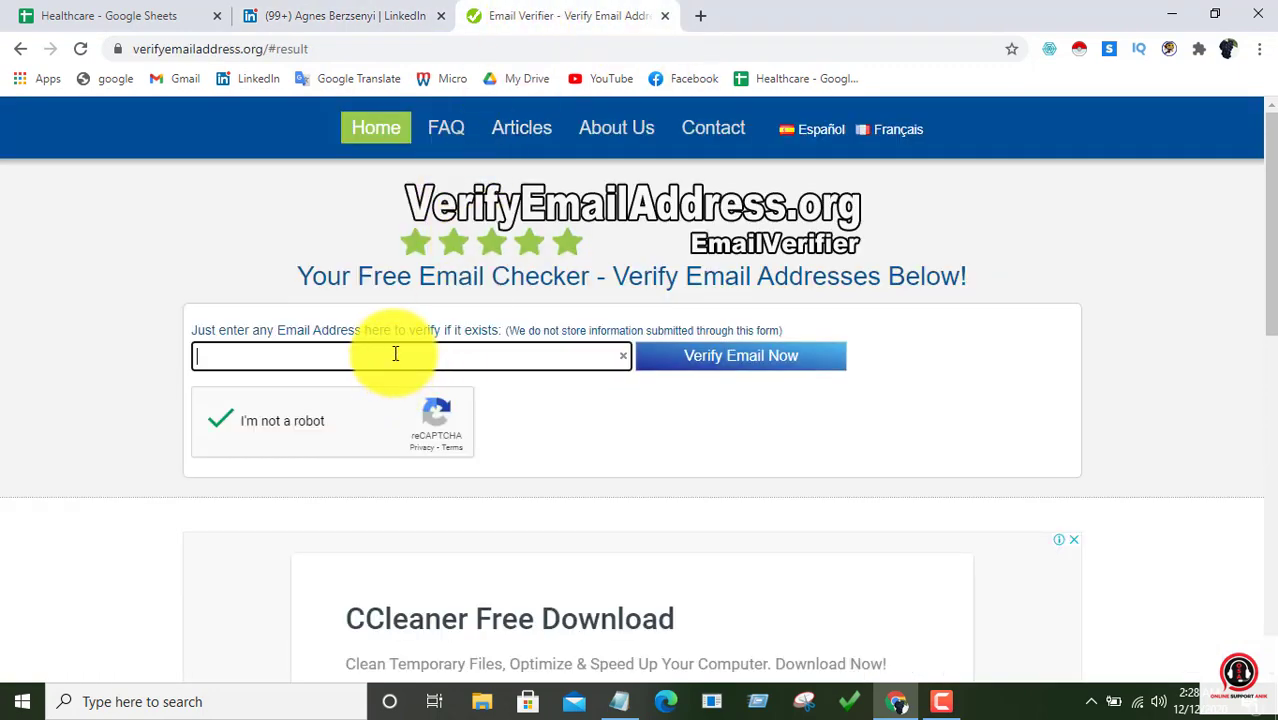
{"action": "right_click", "coordinate": [394, 354]}
{"action": "left_click", "coordinate": [456, 497]}
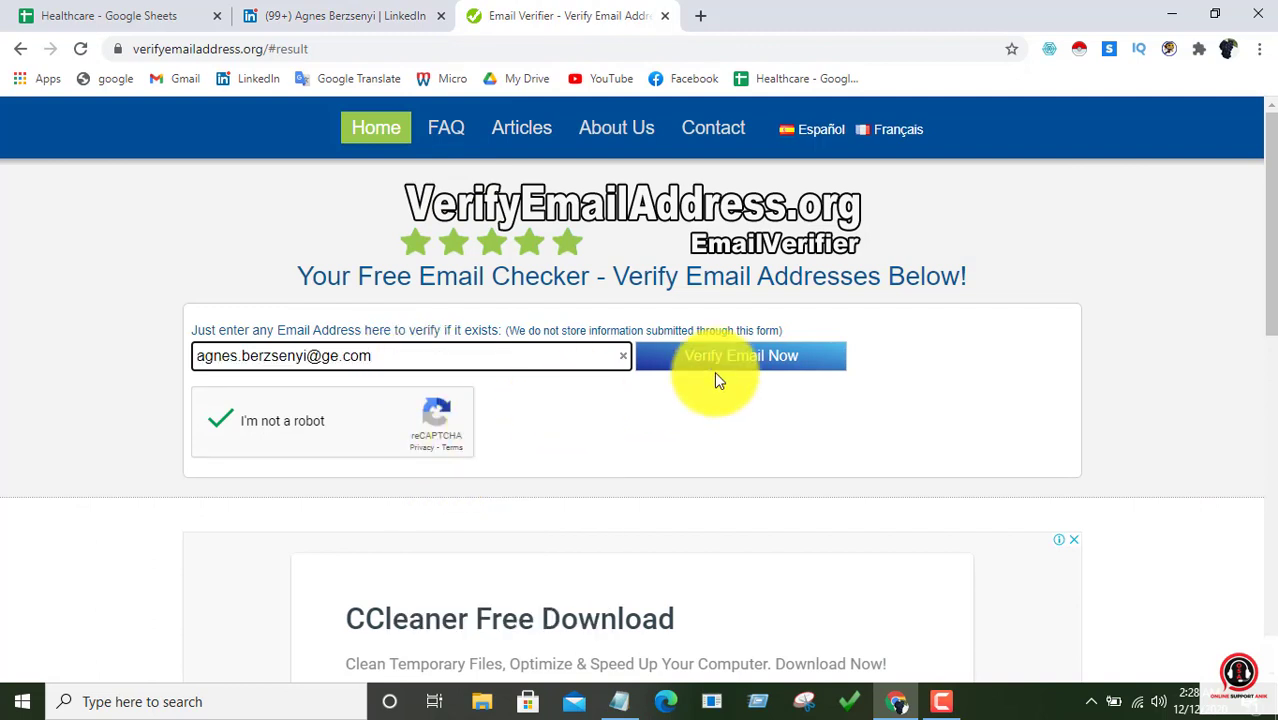
{"action": "left_click", "coordinate": [745, 361]}
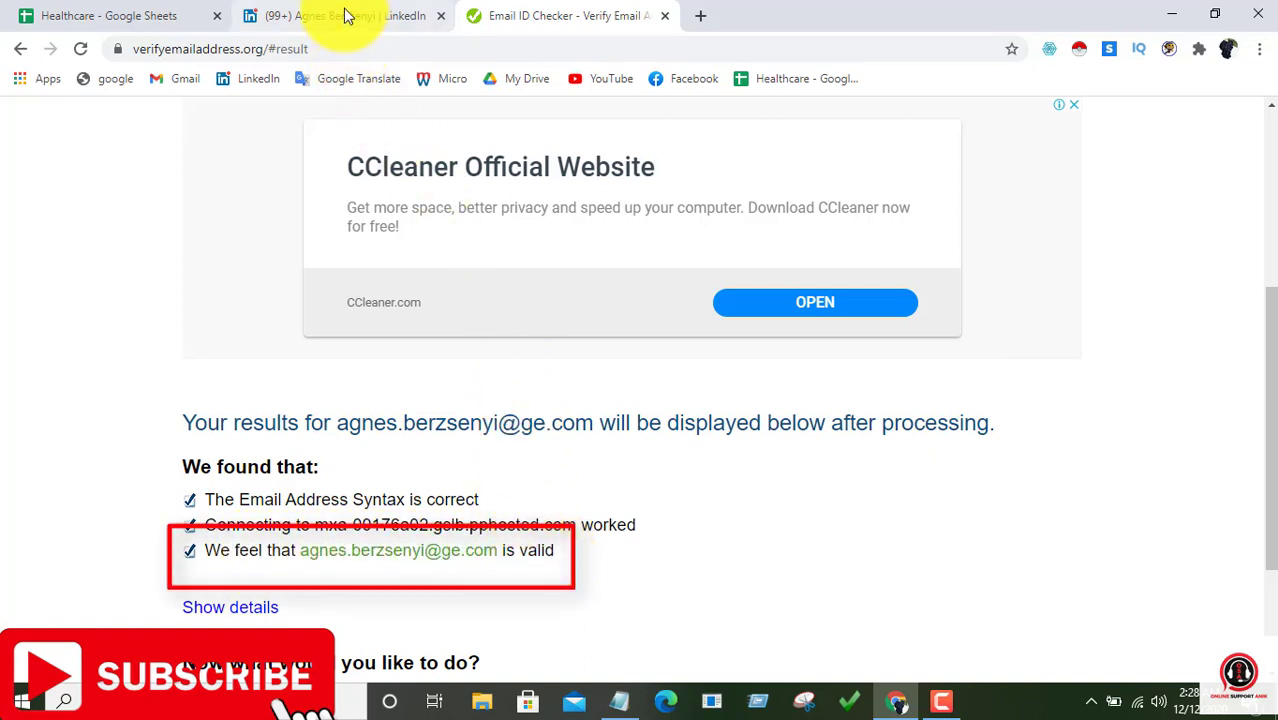
Step: Copy the checked ge.com email and paste it into the Verified Business Email cell E2 for GE Healthcare in the Healthcare sheet
{"action": "scroll", "coordinate": [450, 205], "scroll_direction": "up", "scroll_amount": 4}
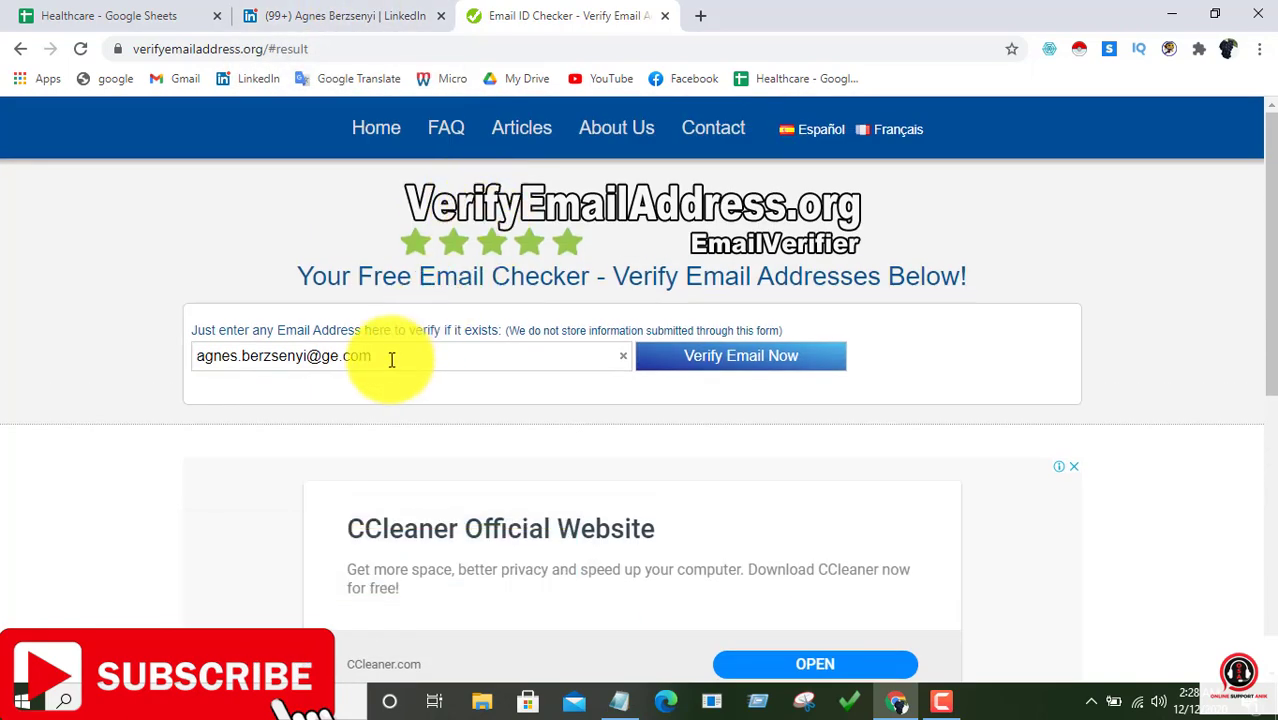
{"action": "triple_click", "coordinate": [391, 357]}
{"action": "right_click", "coordinate": [391, 358]}
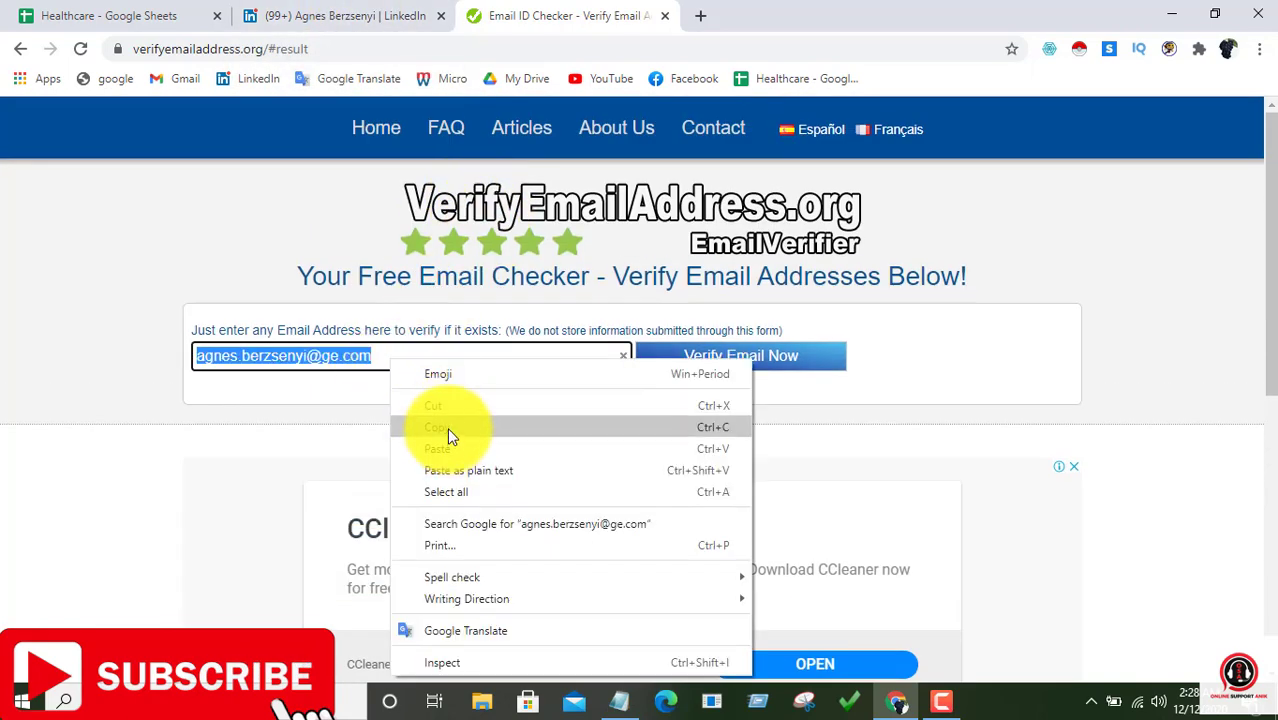
{"action": "left_click", "coordinate": [447, 425]}
{"action": "left_click", "coordinate": [360, 14]}
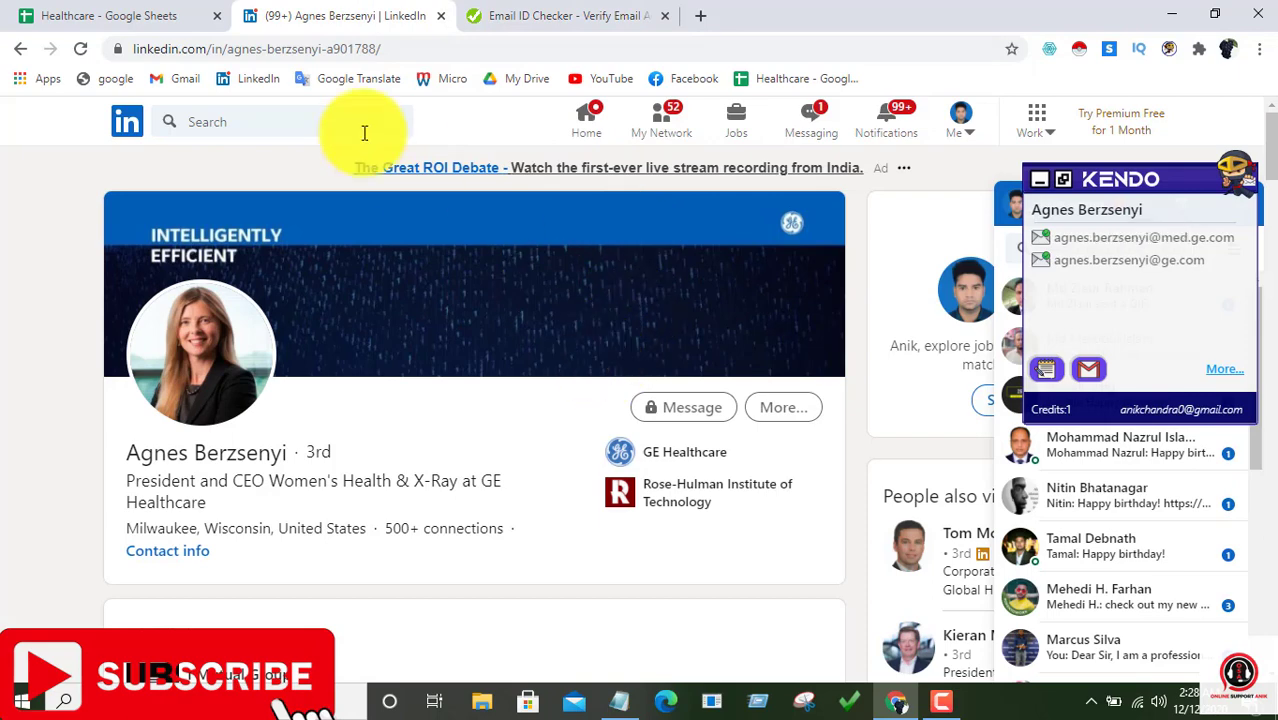
{"action": "left_click", "coordinate": [160, 14]}
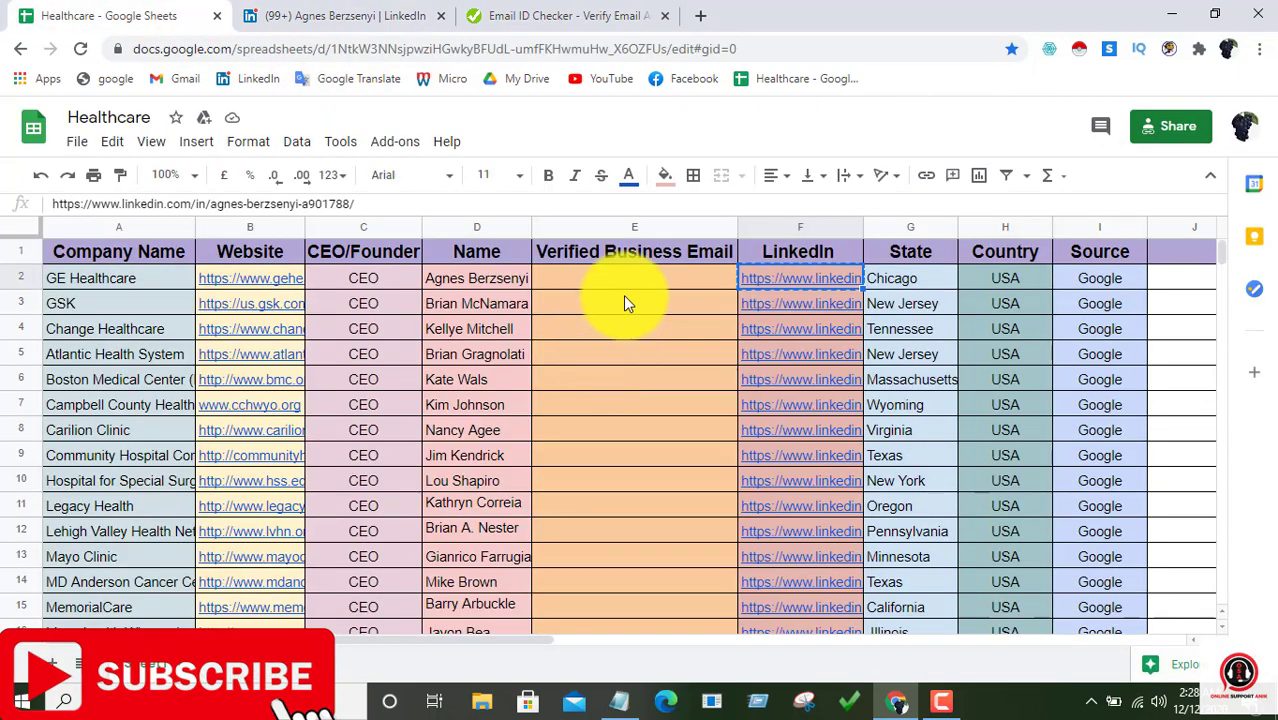
{"action": "left_click", "coordinate": [625, 278]}
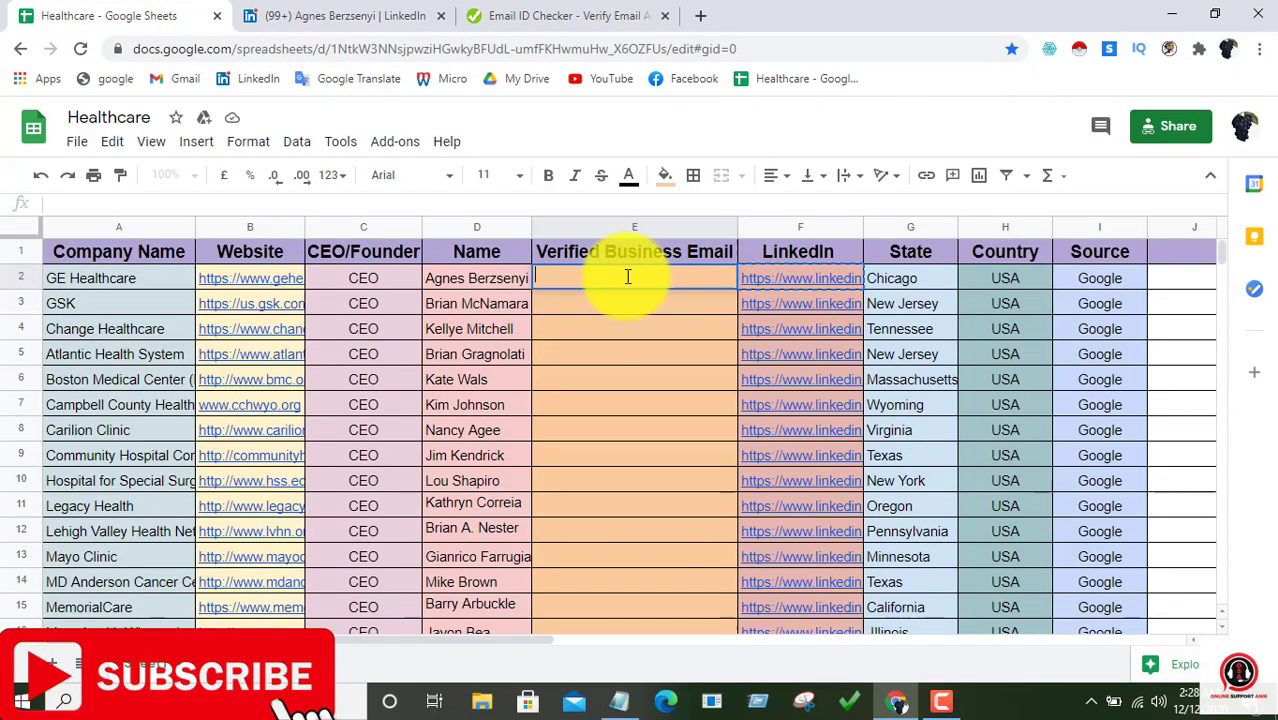
{"action": "right_click", "coordinate": [626, 280]}
{"action": "left_click", "coordinate": [679, 422]}
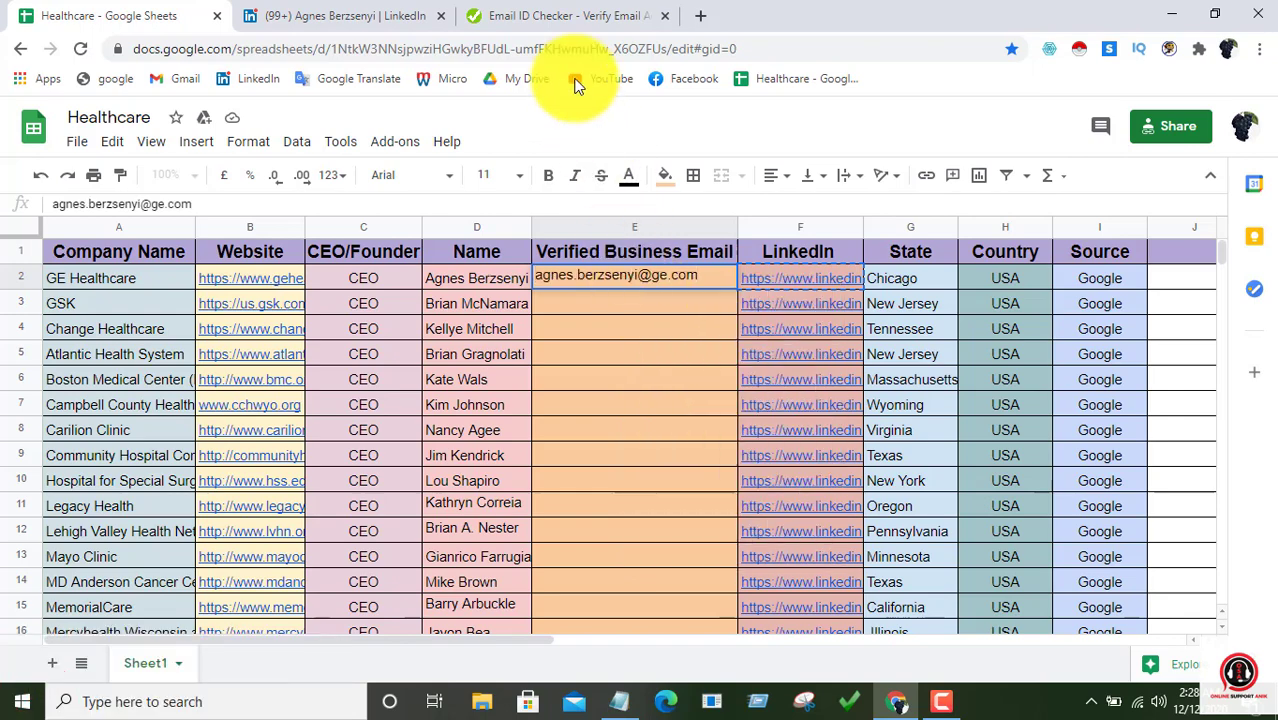
Step: Copy the same contact's med.ge.com email from the Kendo box and verify it in the email checker
{"action": "left_click", "coordinate": [365, 12]}
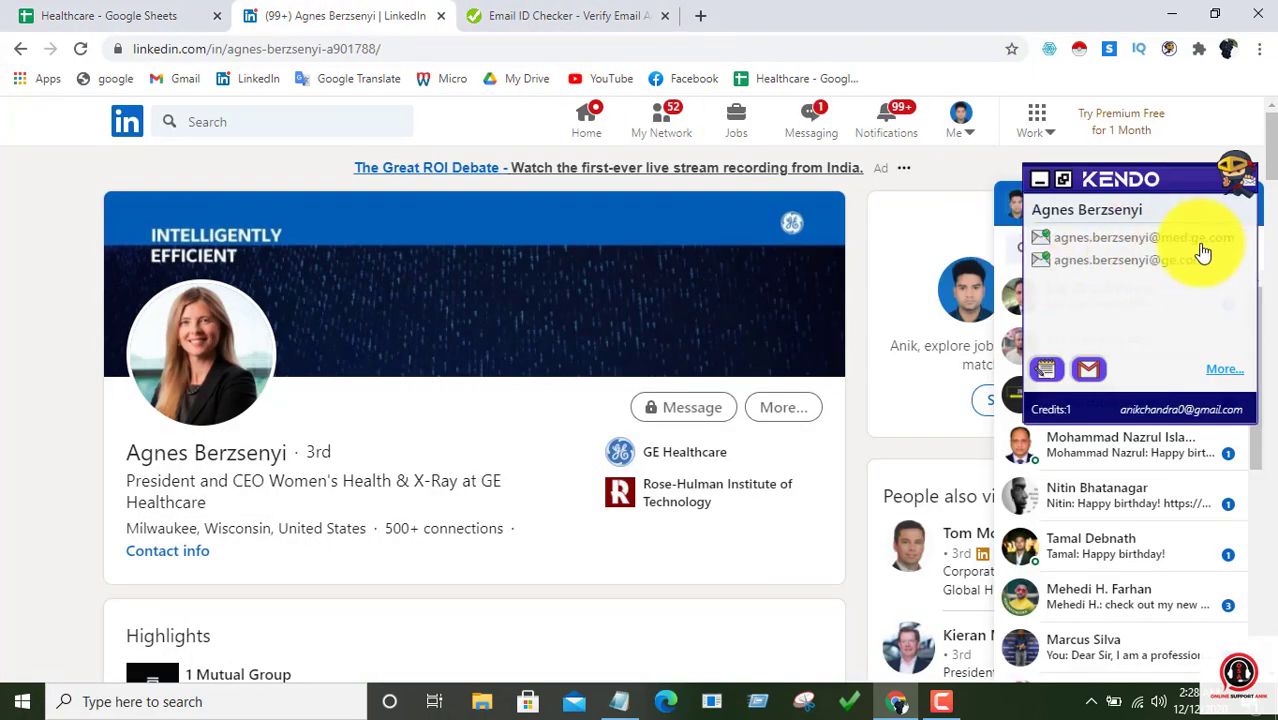
{"action": "left_click", "coordinate": [1145, 242]}
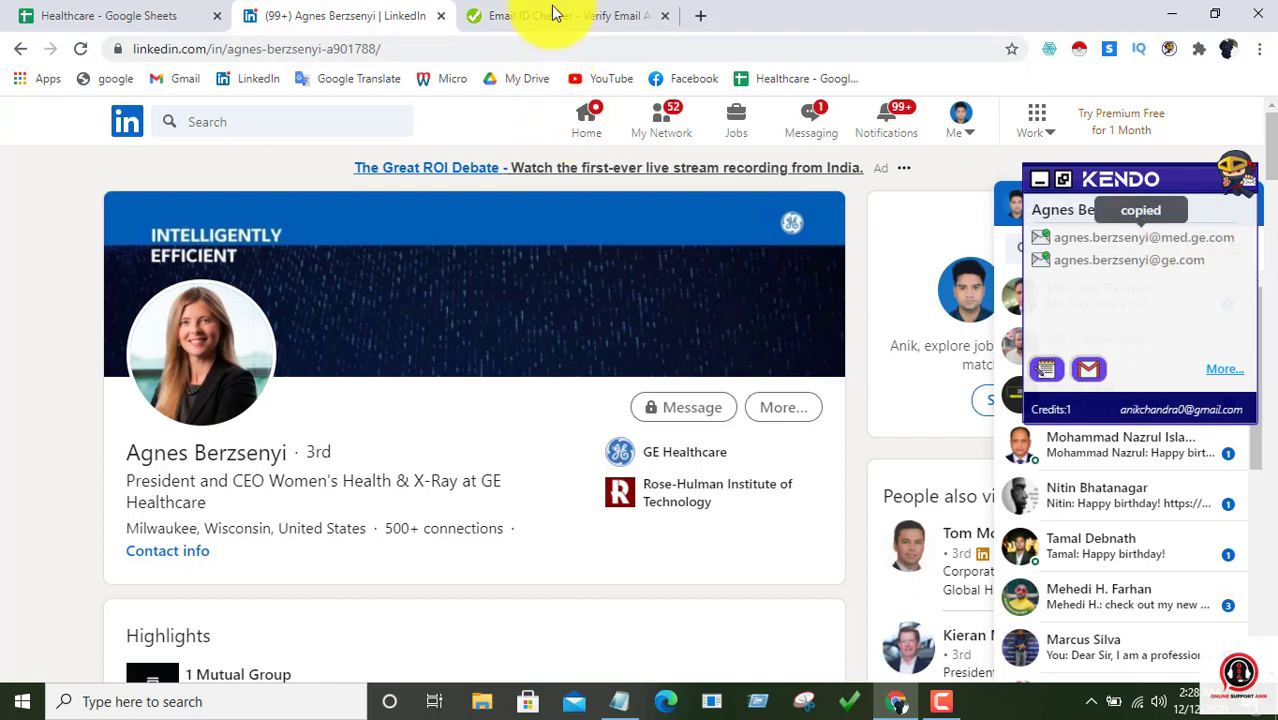
{"action": "left_click", "coordinate": [551, 15]}
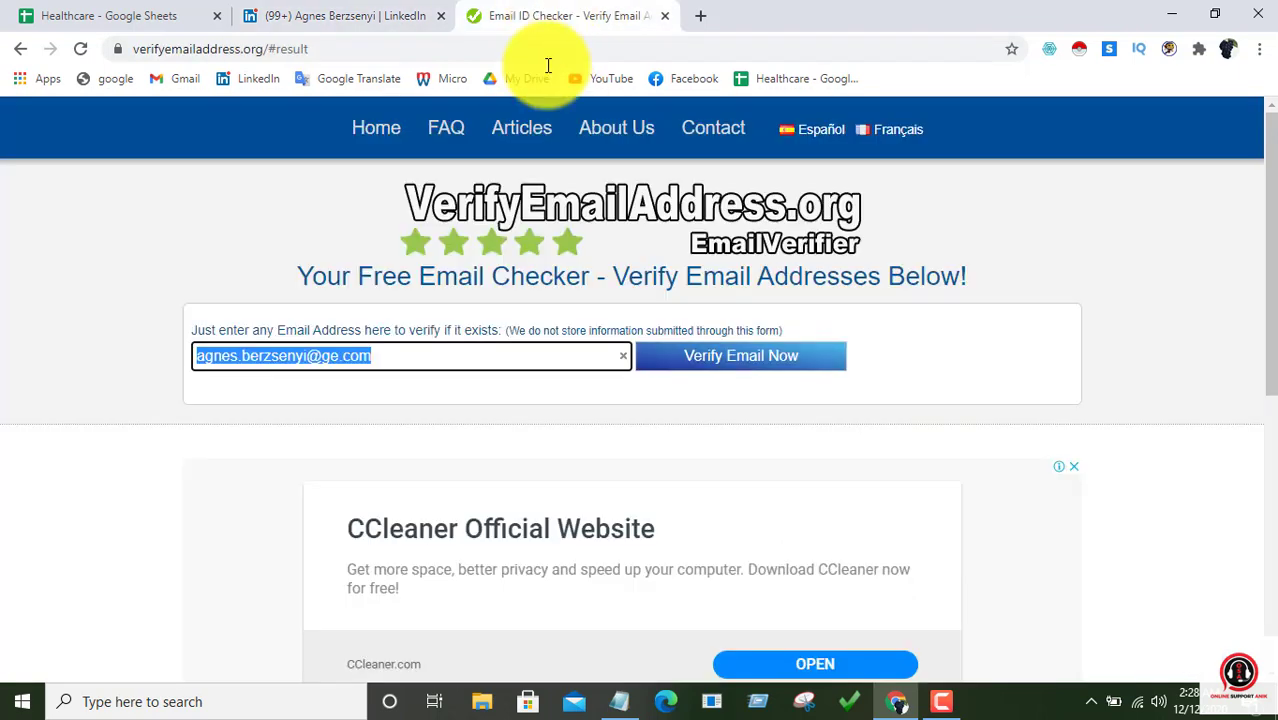
{"action": "right_click", "coordinate": [384, 356]}
{"action": "left_click", "coordinate": [438, 445]}
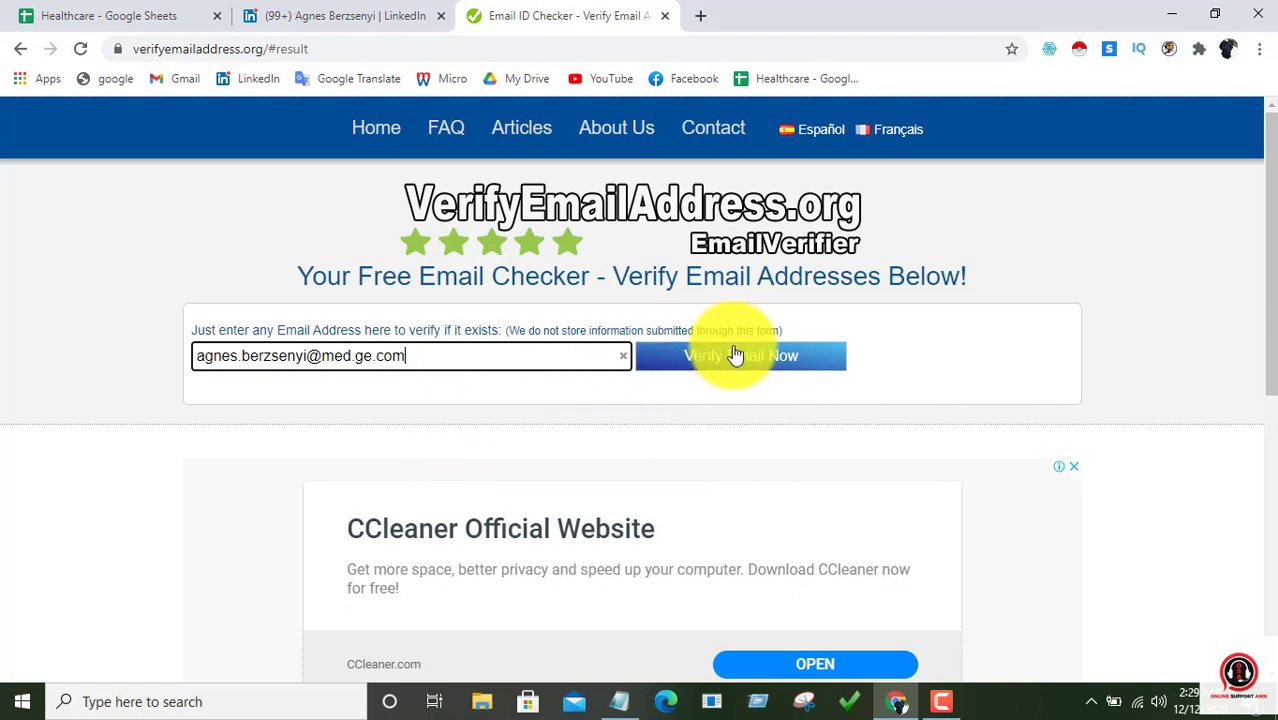
{"action": "left_click", "coordinate": [772, 356]}
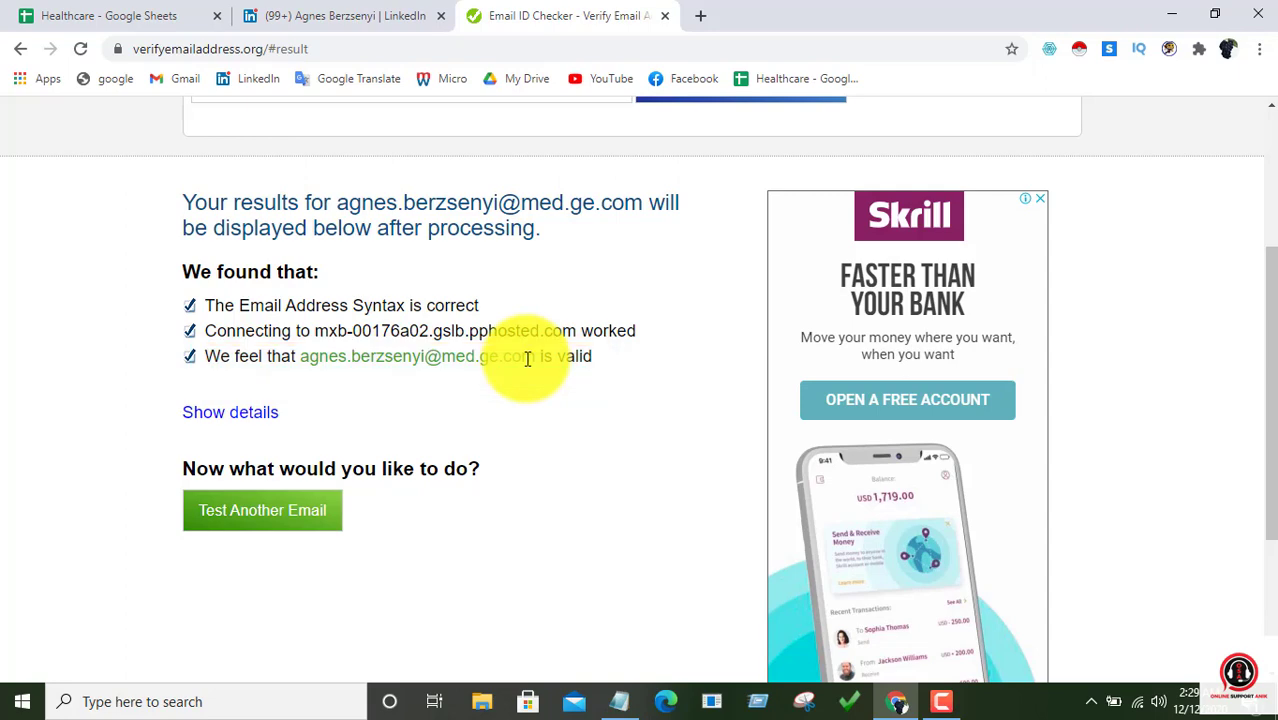
Step: Close the GE Healthcare contact's LinkedIn profile and copy the GSK row's LinkedIn link from cell F3 of the Healthcare sheet
{"action": "left_click", "coordinate": [318, 17]}
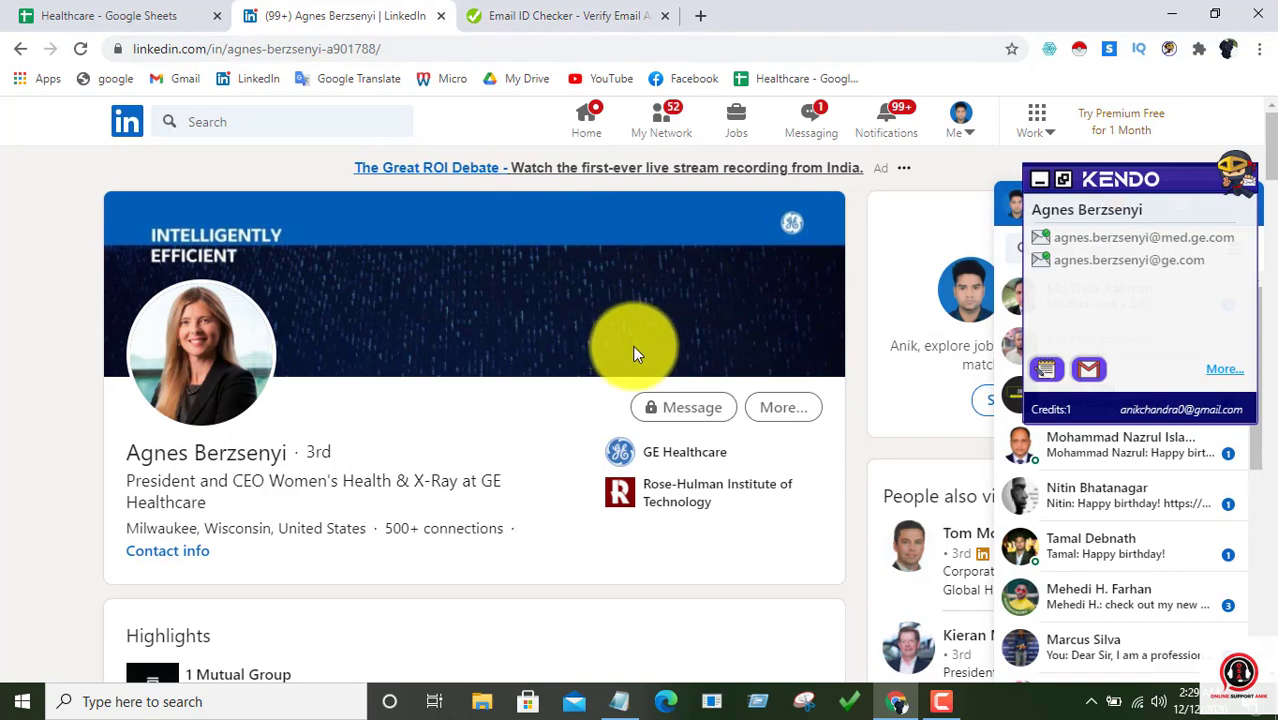
{"action": "left_click", "coordinate": [441, 17]}
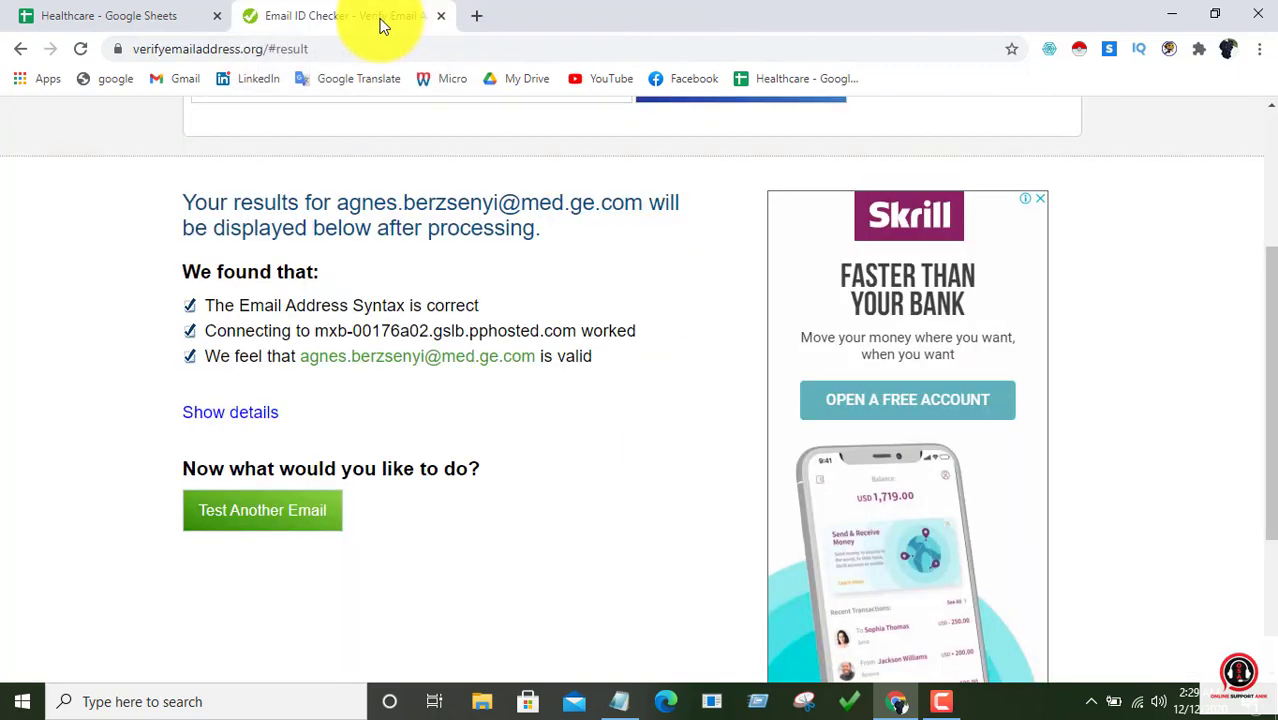
{"action": "left_click", "coordinate": [135, 13]}
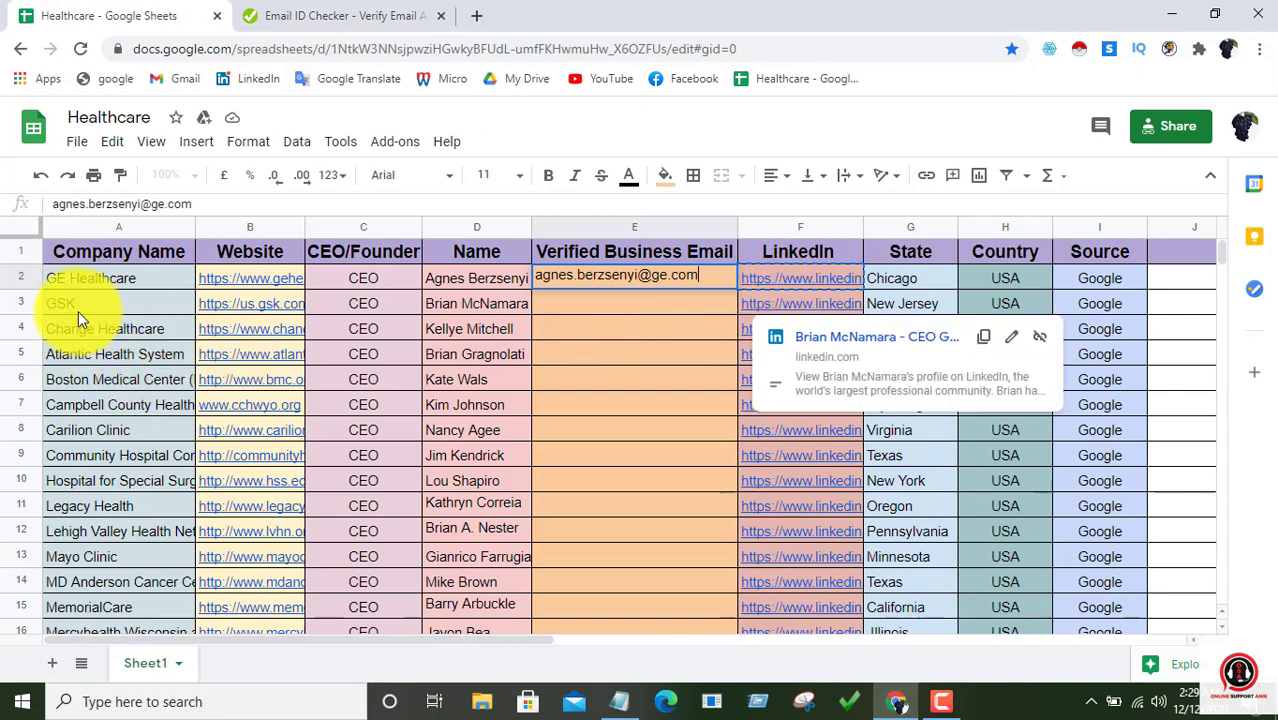
{"action": "left_click", "coordinate": [823, 302]}
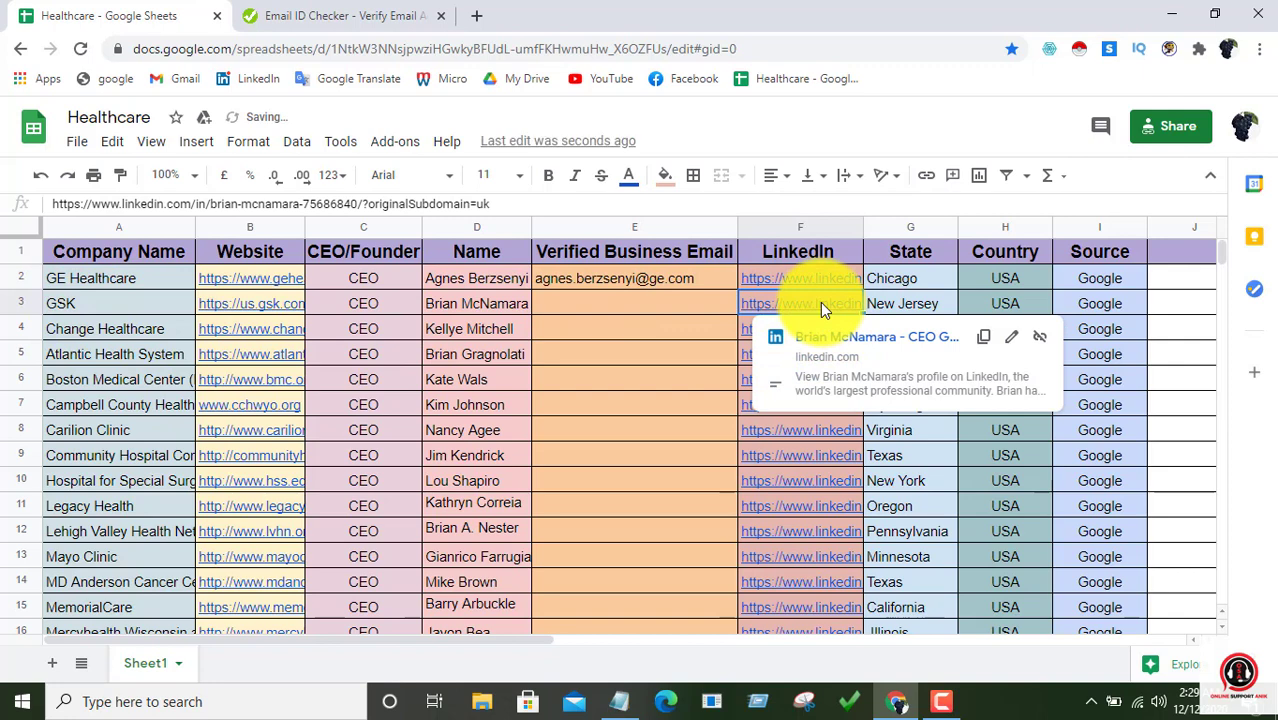
{"action": "right_click", "coordinate": [819, 302]}
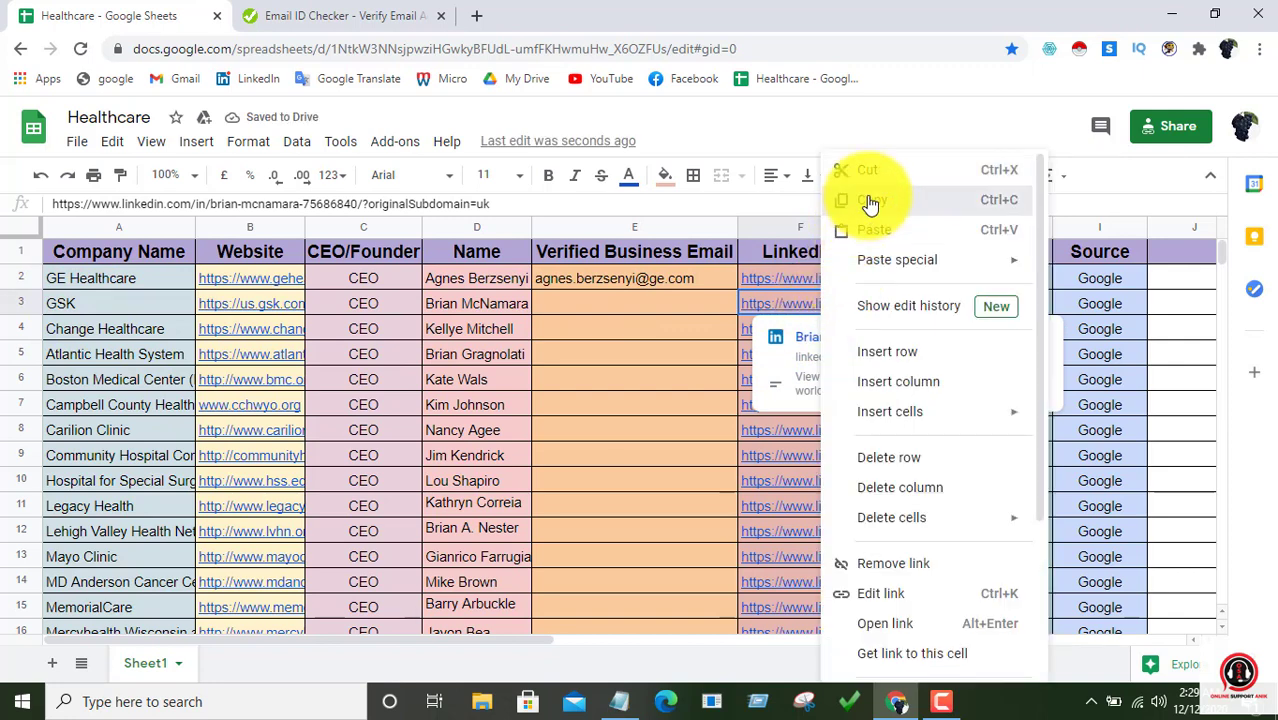
{"action": "left_click", "coordinate": [867, 195]}
Step: Open the copied GSK CEO's LinkedIn profile in a new browser tab and reveal the contact's email addresses with Kendo
{"action": "left_click", "coordinate": [477, 16]}
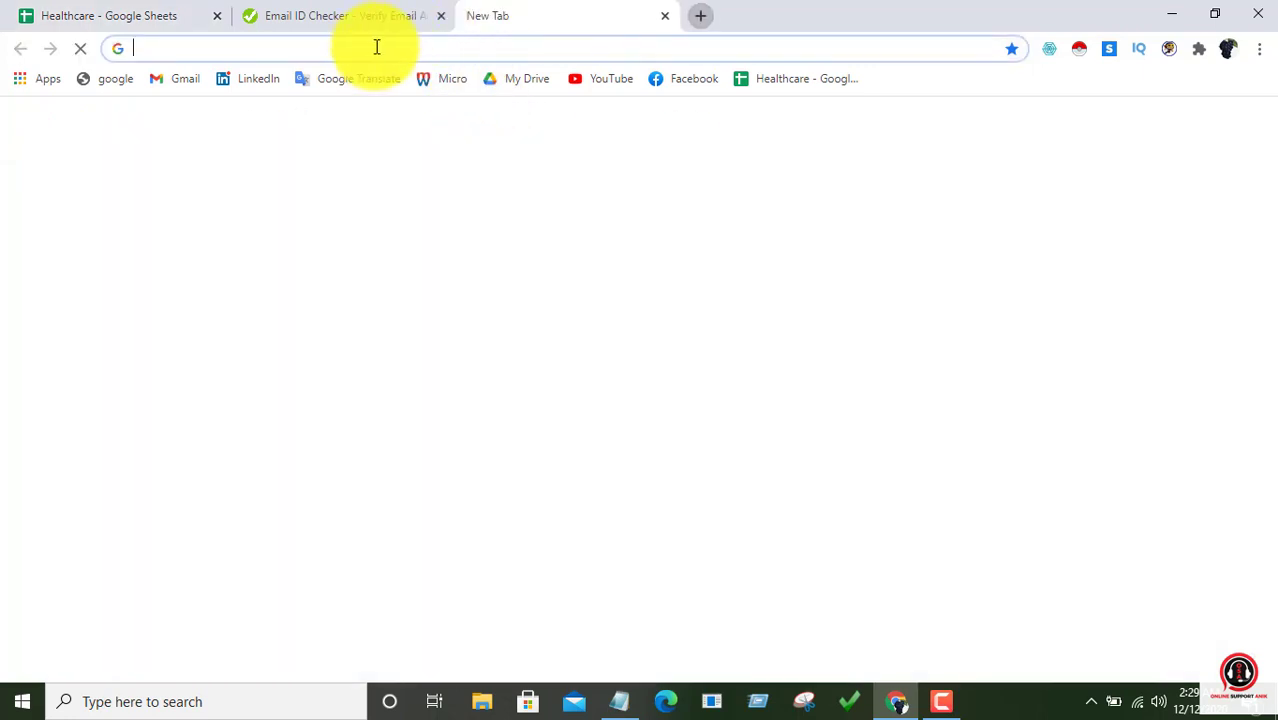
{"action": "right_click", "coordinate": [366, 48]}
{"action": "left_click", "coordinate": [472, 196]}
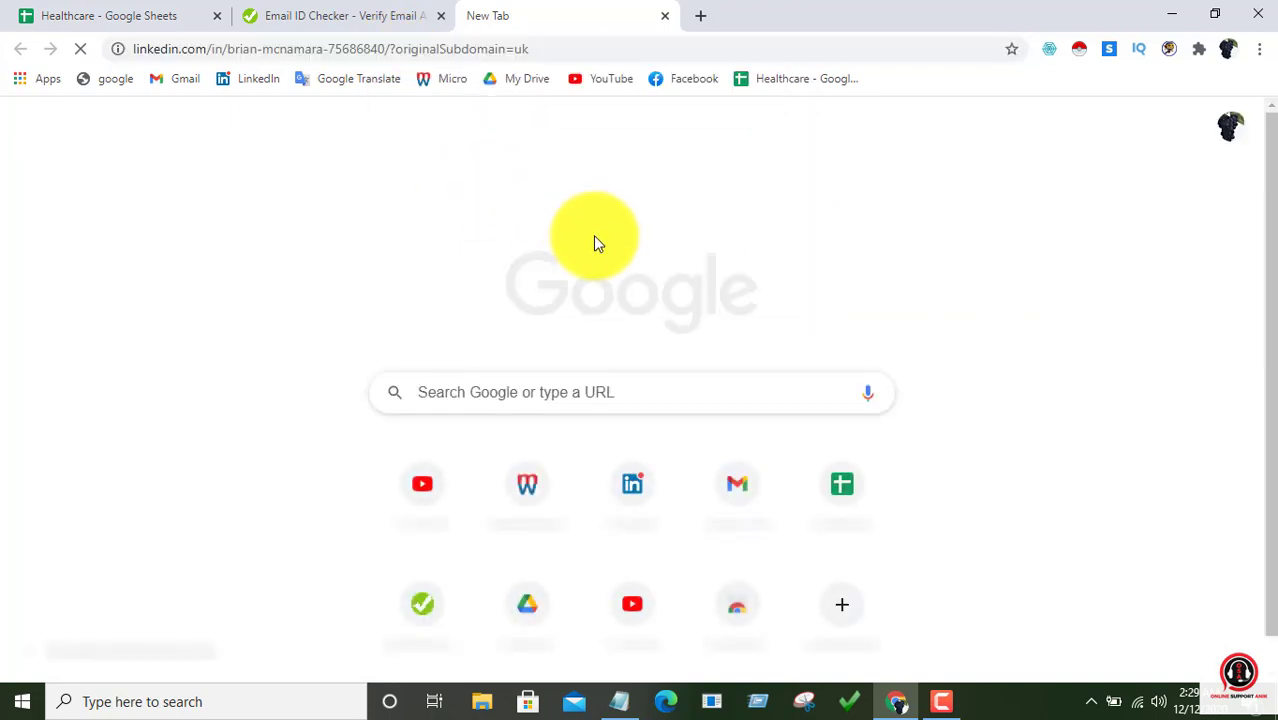
{"action": "left_click", "coordinate": [587, 46]}
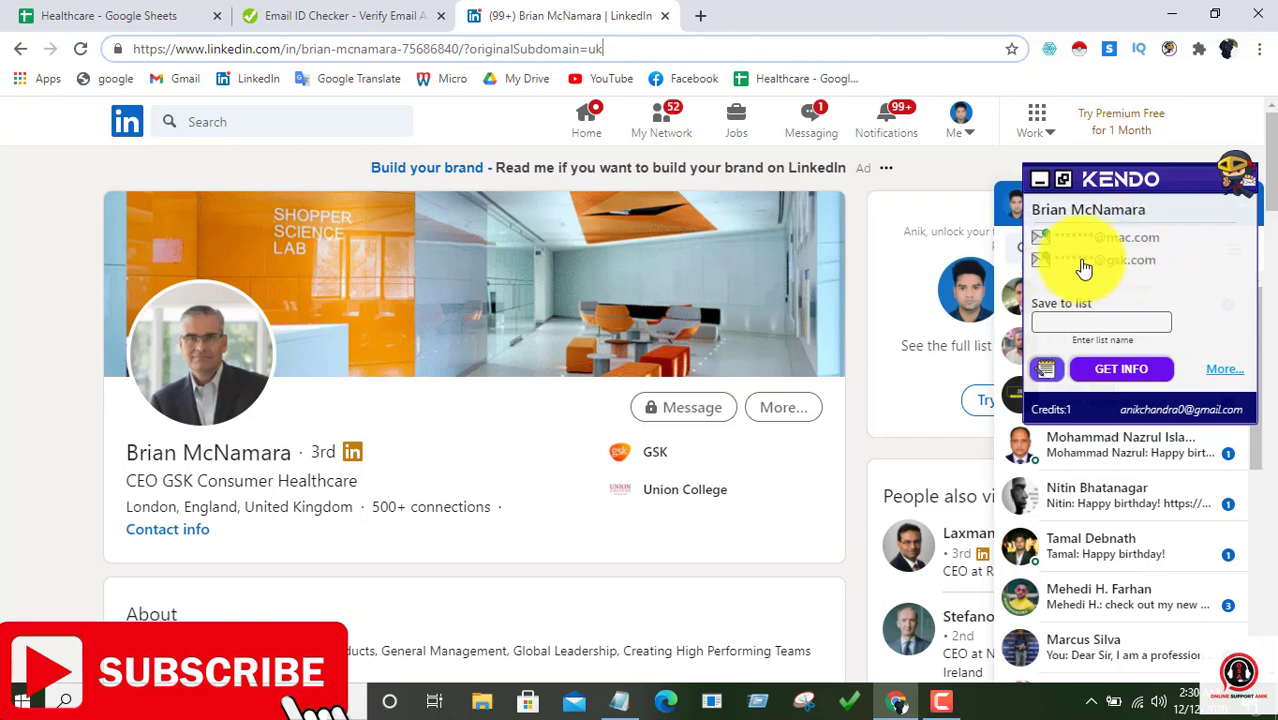
{"action": "left_click", "coordinate": [1126, 375]}
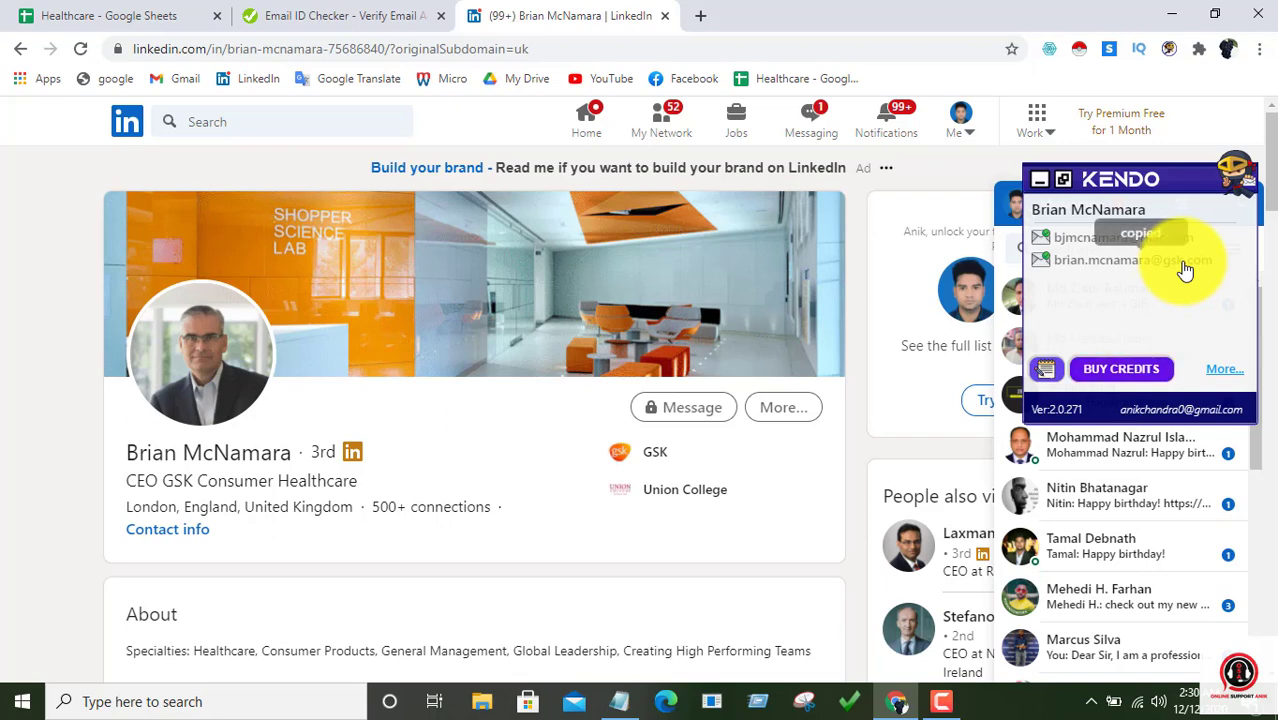
Step: Copy the GSK CEO's gsk.com email from the Kendo box, verify it in the email checker, and dismiss the Facebook notification
{"action": "left_click", "coordinate": [1185, 268]}
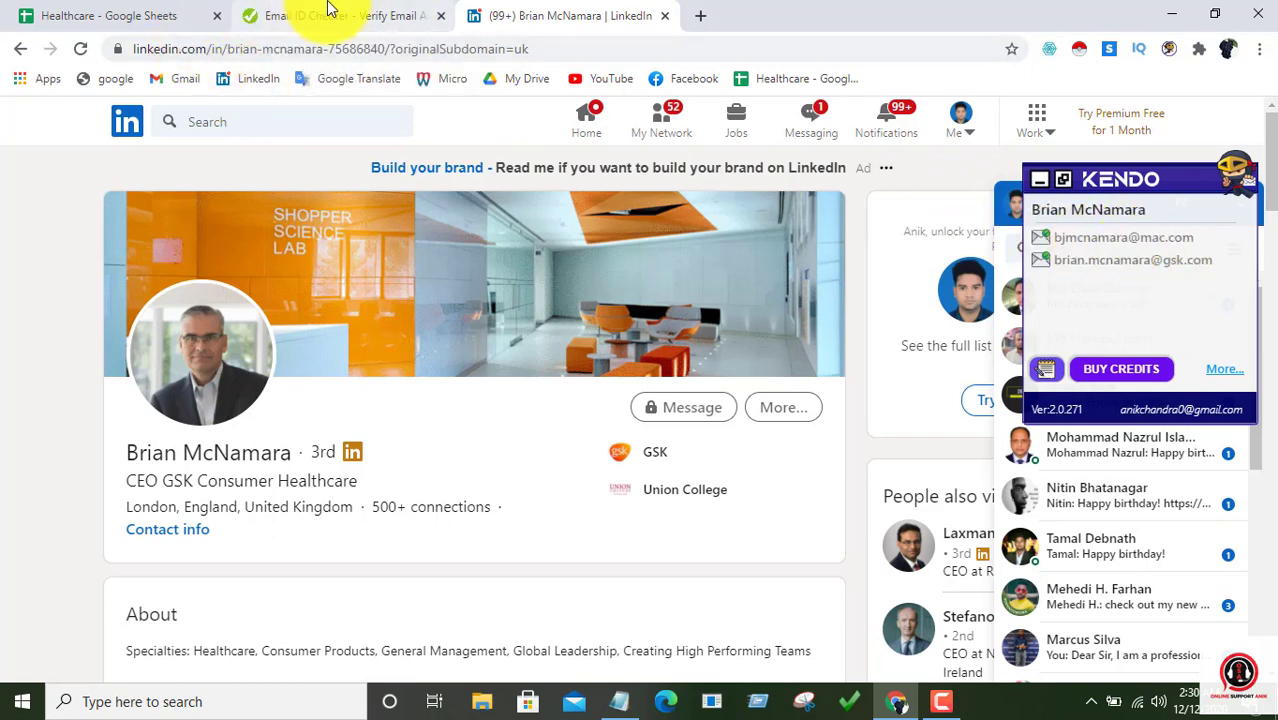
{"action": "left_click", "coordinate": [333, 10]}
{"action": "scroll", "coordinate": [555, 355], "scroll_direction": "up", "scroll_amount": 3}
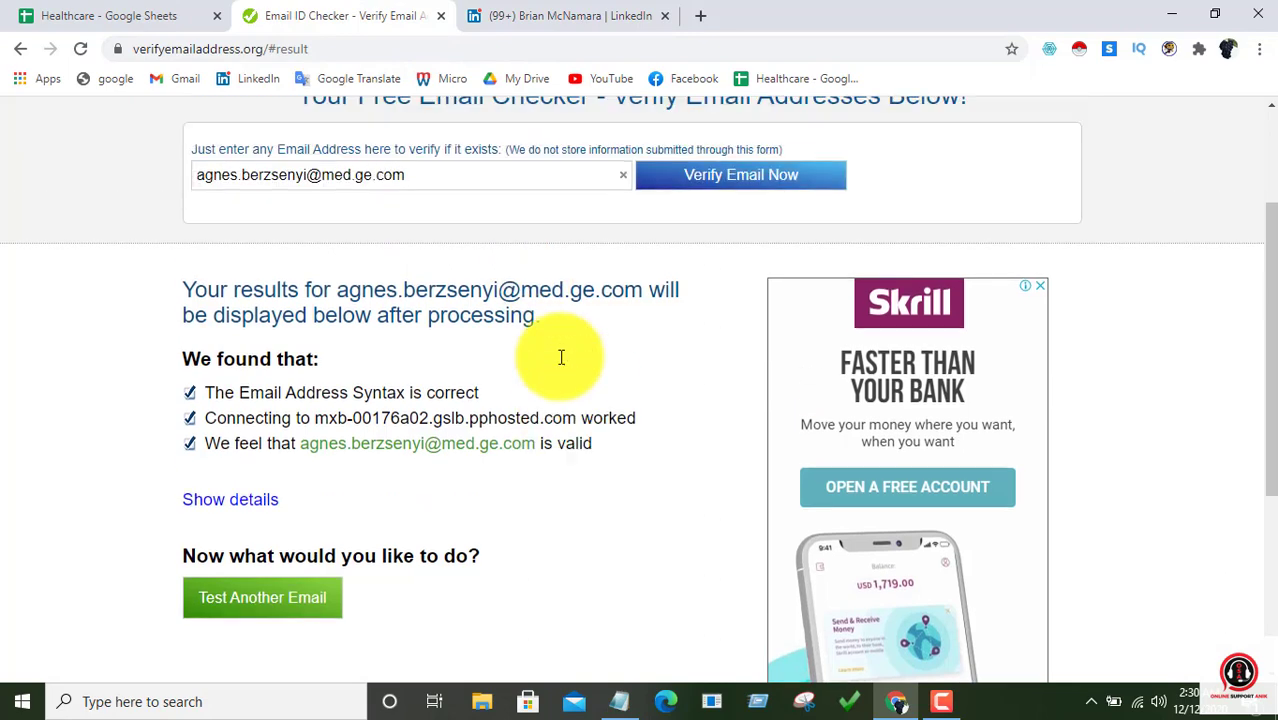
{"action": "triple_click", "coordinate": [476, 354]}
{"action": "right_click", "coordinate": [476, 353]}
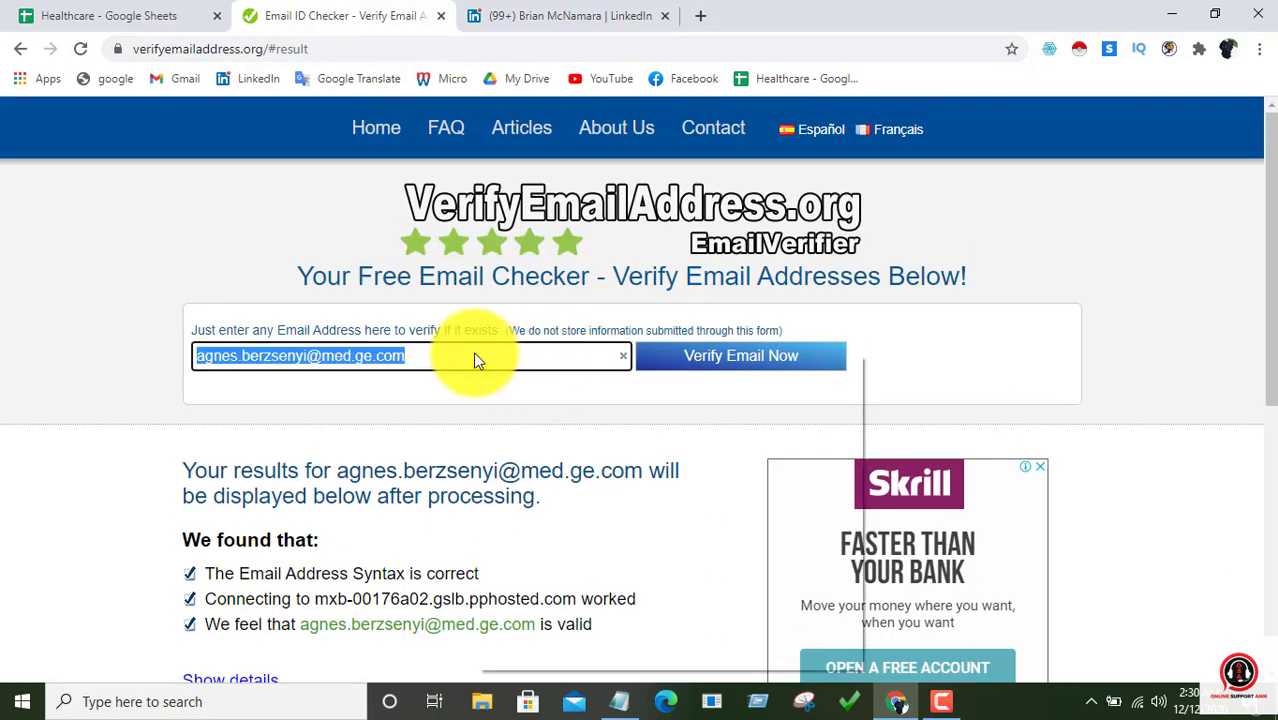
{"action": "left_click", "coordinate": [542, 443]}
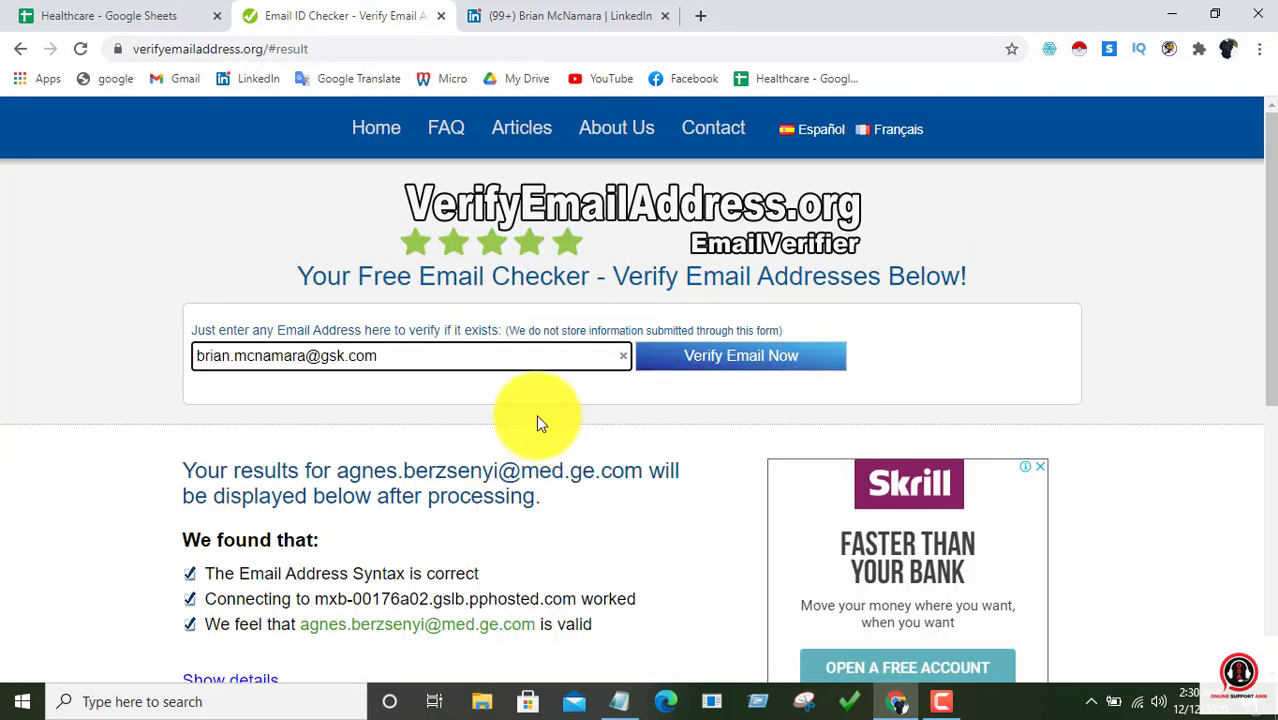
{"action": "left_click", "coordinate": [750, 360]}
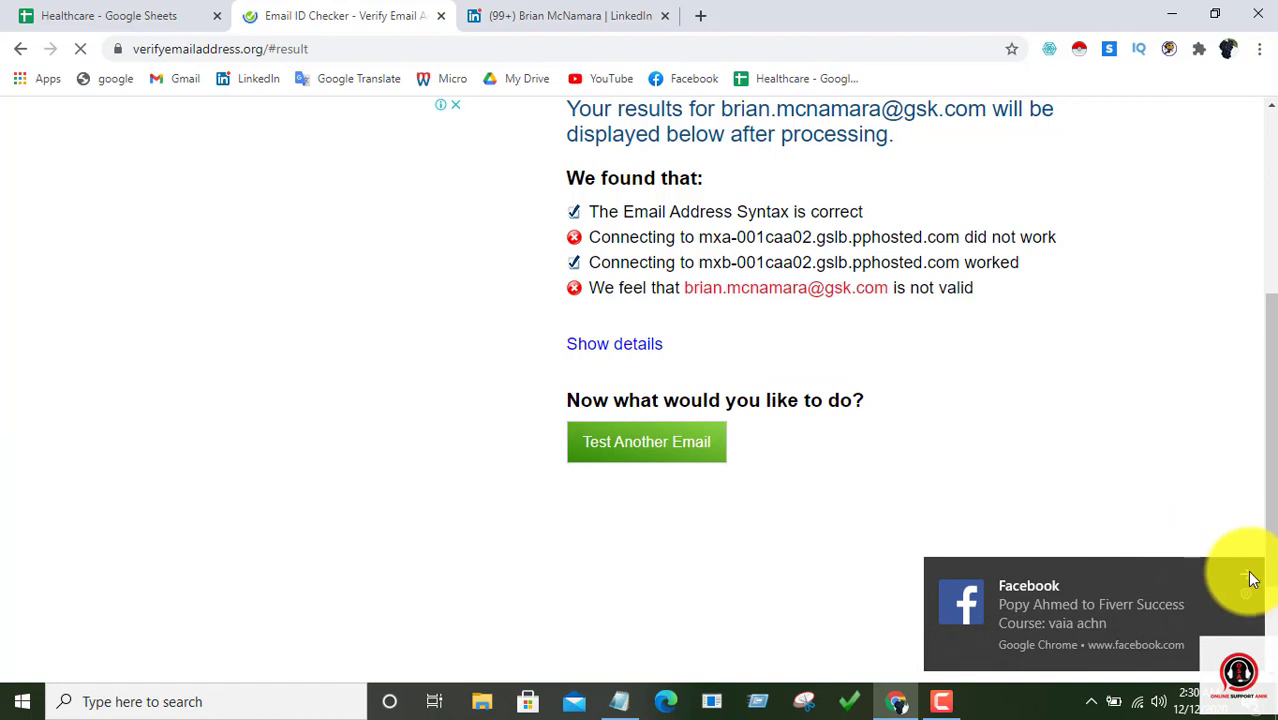
{"action": "left_click", "coordinate": [1252, 580]}
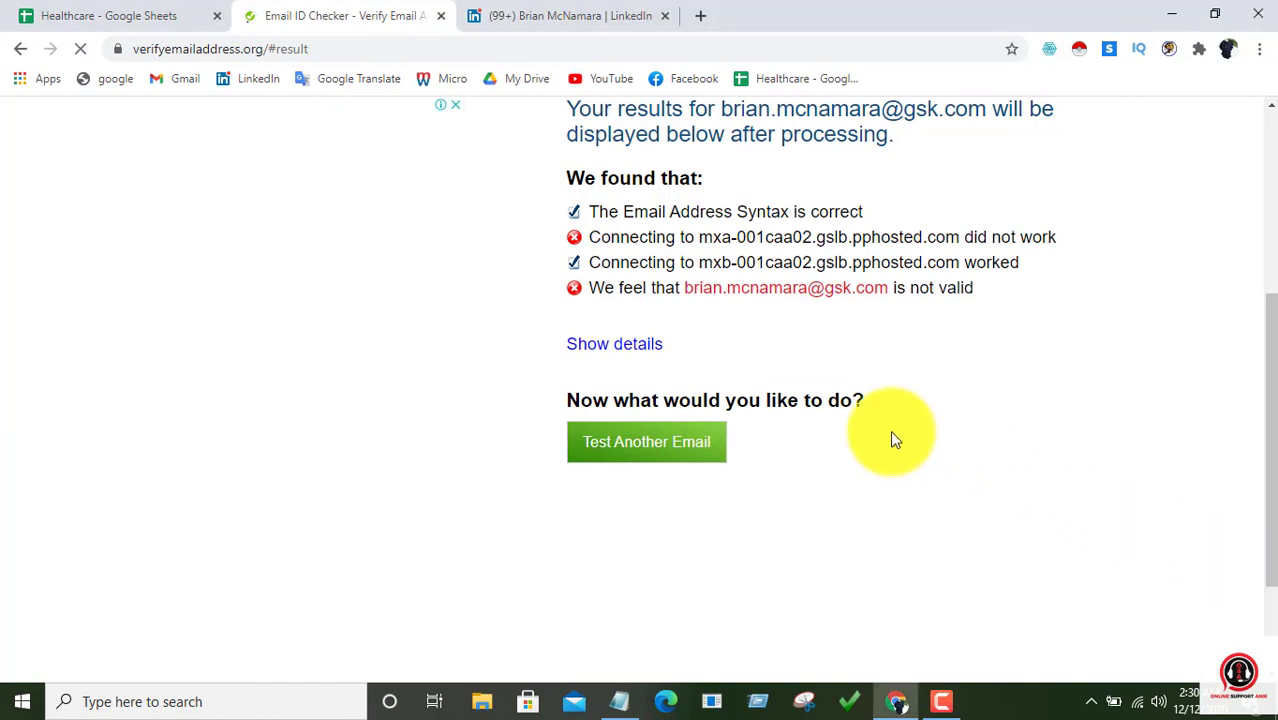
{"action": "scroll", "coordinate": [890, 430], "scroll_direction": "up", "scroll_amount": 2}
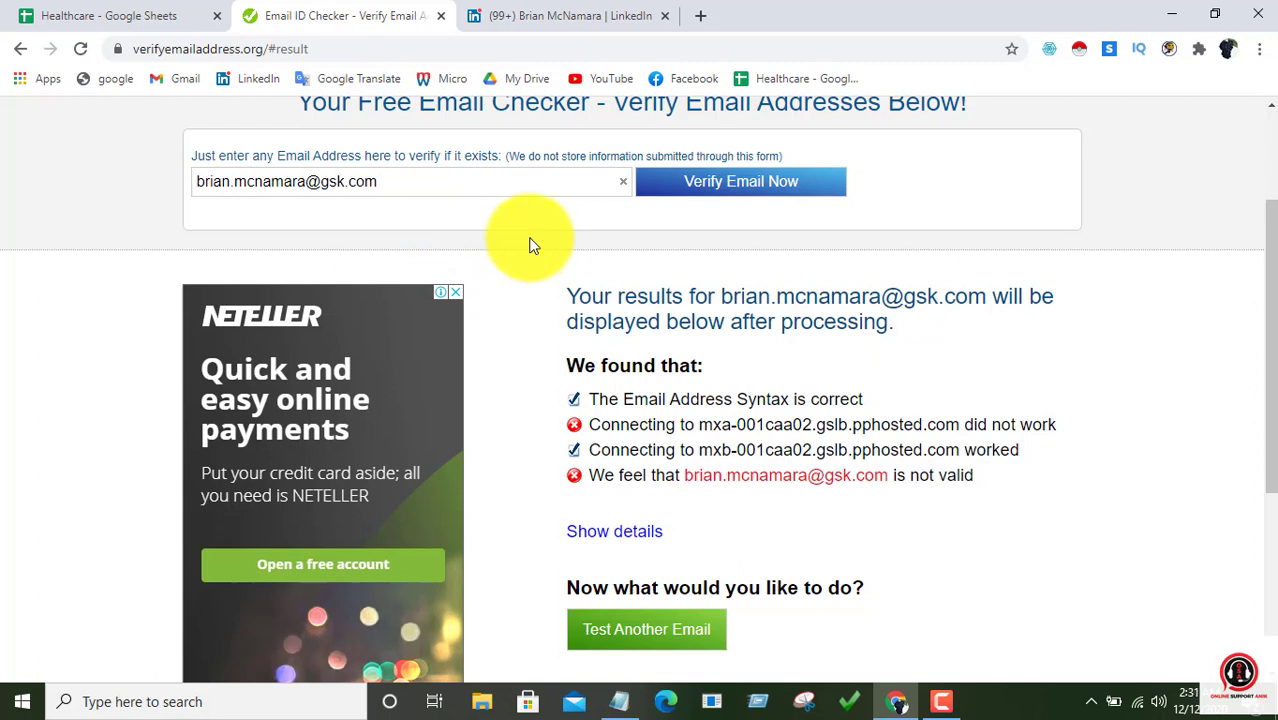
Step: Copy the GSK CEO's mac.com email from the Kendo box on LinkedIn and verify it in the email checker
{"action": "left_click", "coordinate": [590, 14]}
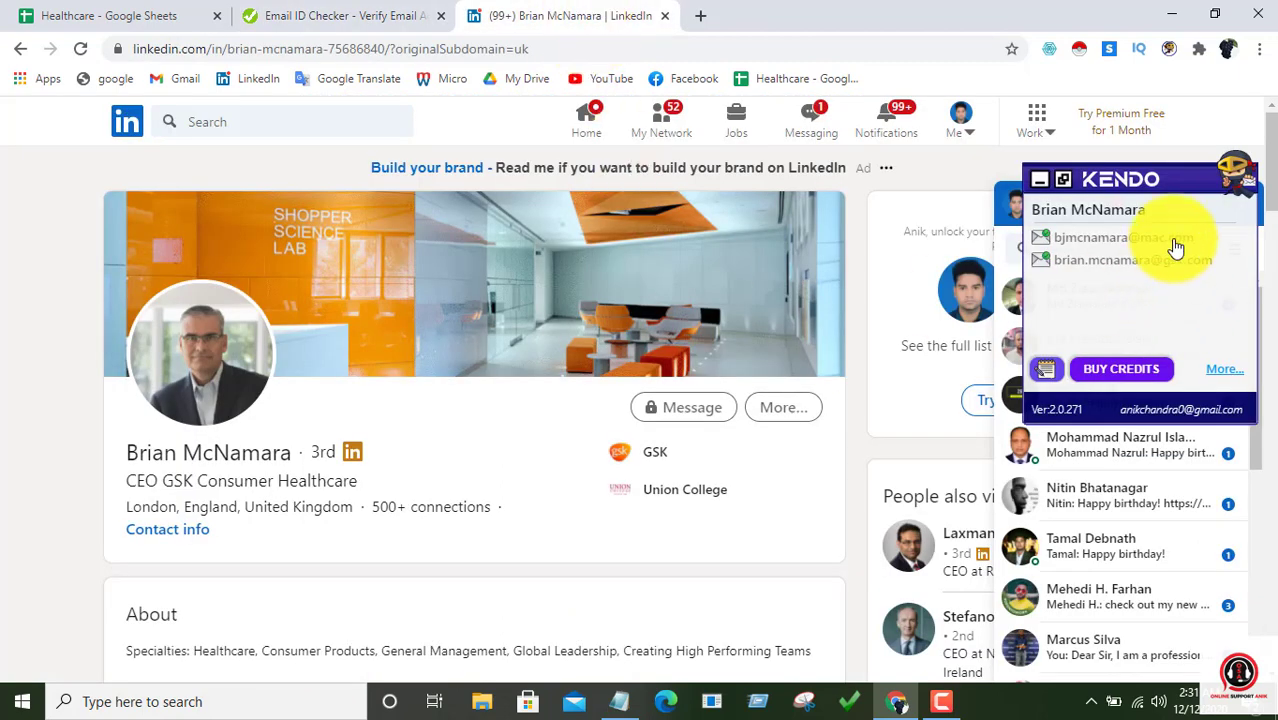
{"action": "left_click", "coordinate": [1174, 241]}
{"action": "left_click", "coordinate": [371, 14]}
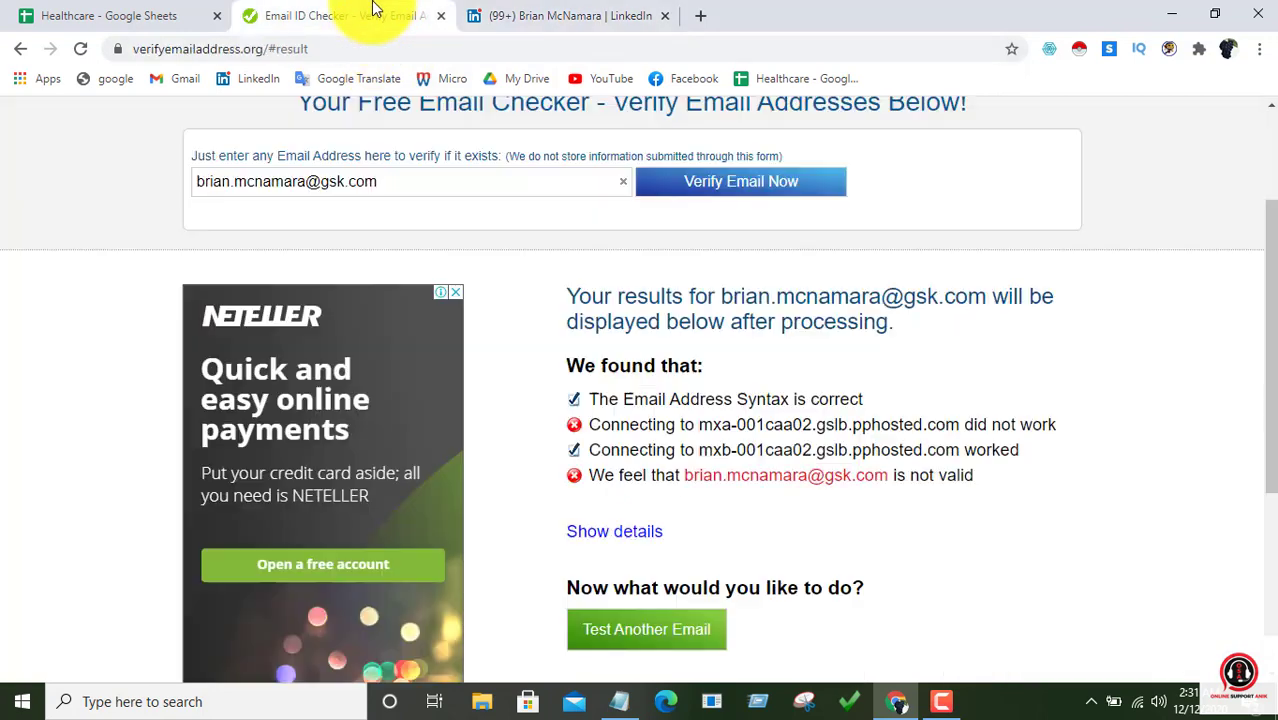
{"action": "left_click", "coordinate": [428, 180]}
{"action": "key", "text": "ctrl+a"}
{"action": "right_click", "coordinate": [428, 181]}
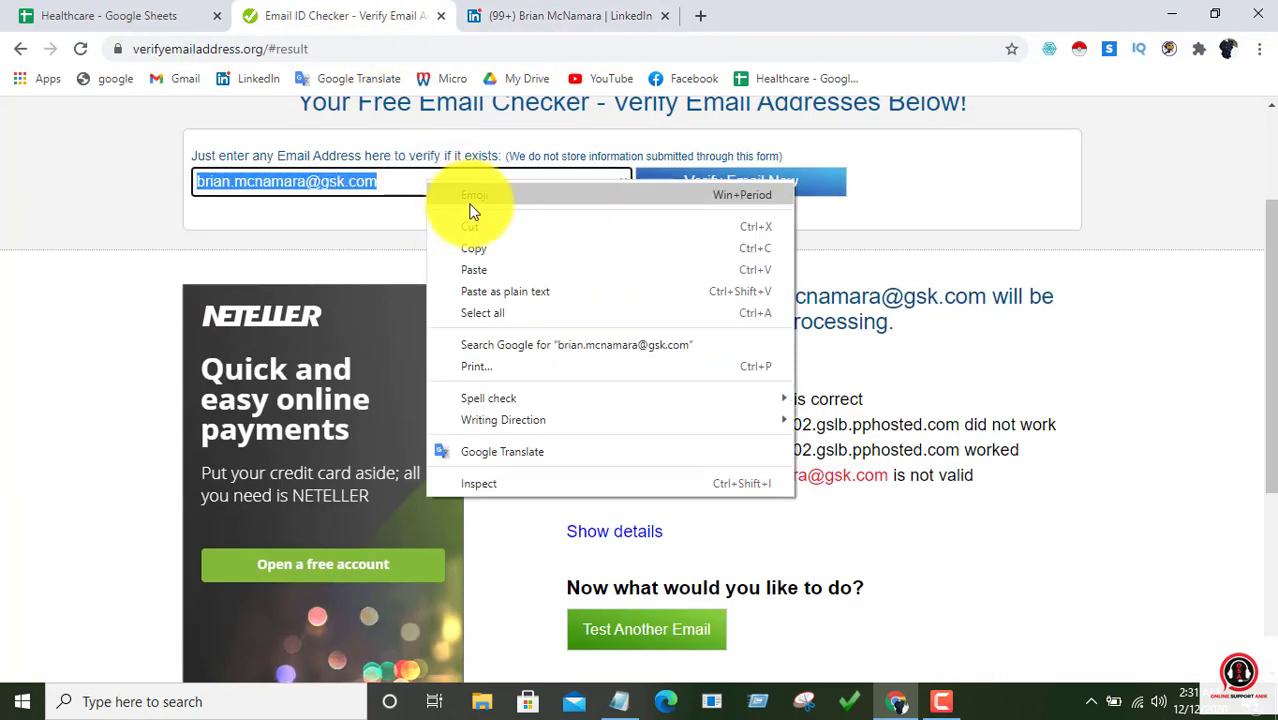
{"action": "left_click", "coordinate": [484, 270]}
{"action": "left_click", "coordinate": [722, 188]}
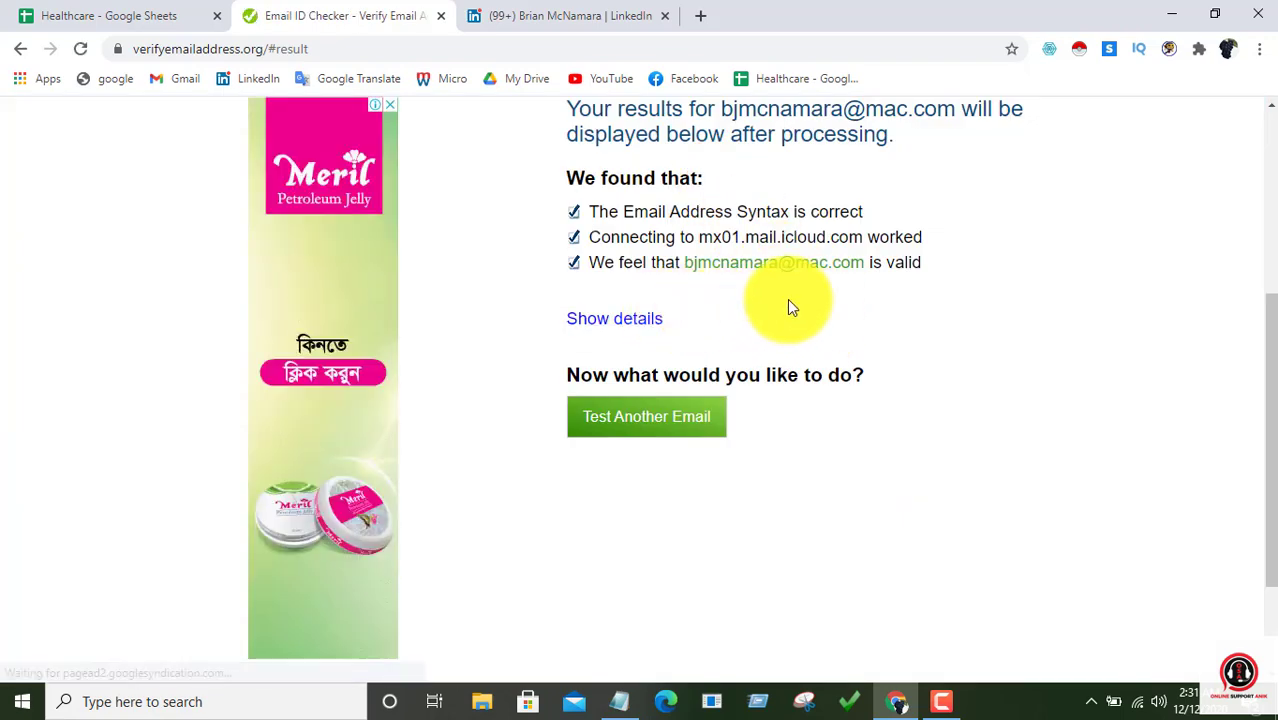
Step: Copy the GSK CEO's verified mac.com email from the email checker's address field
{"action": "scroll", "coordinate": [778, 323], "scroll_direction": "up", "scroll_amount": 4}
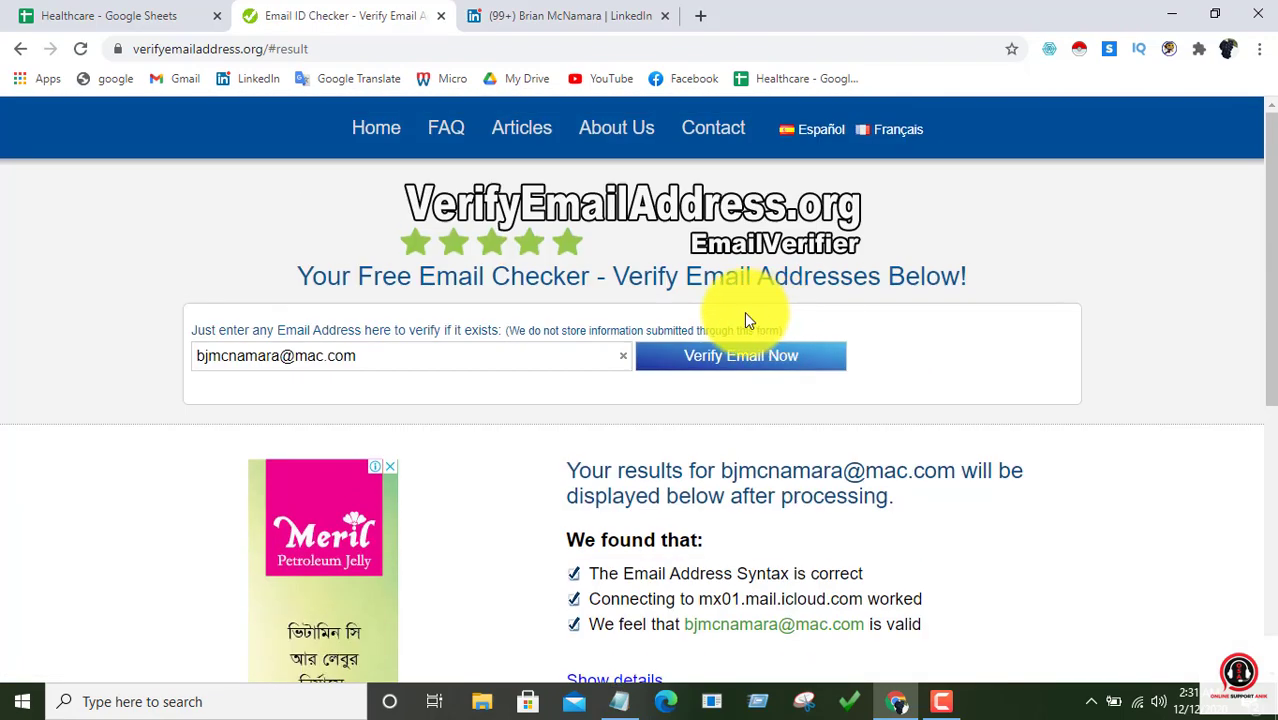
{"action": "double_click", "coordinate": [379, 357]}
{"action": "triple_click", "coordinate": [379, 357]}
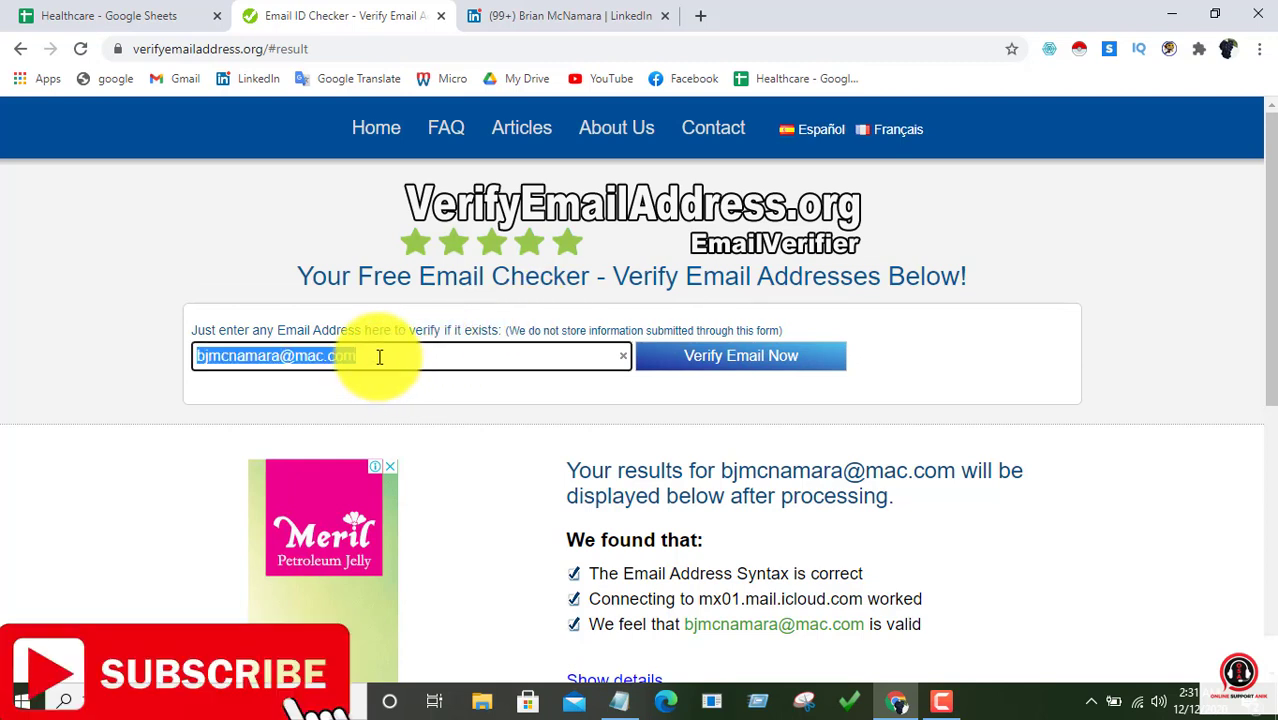
{"action": "right_click", "coordinate": [416, 377]}
{"action": "left_click", "coordinate": [428, 431]}
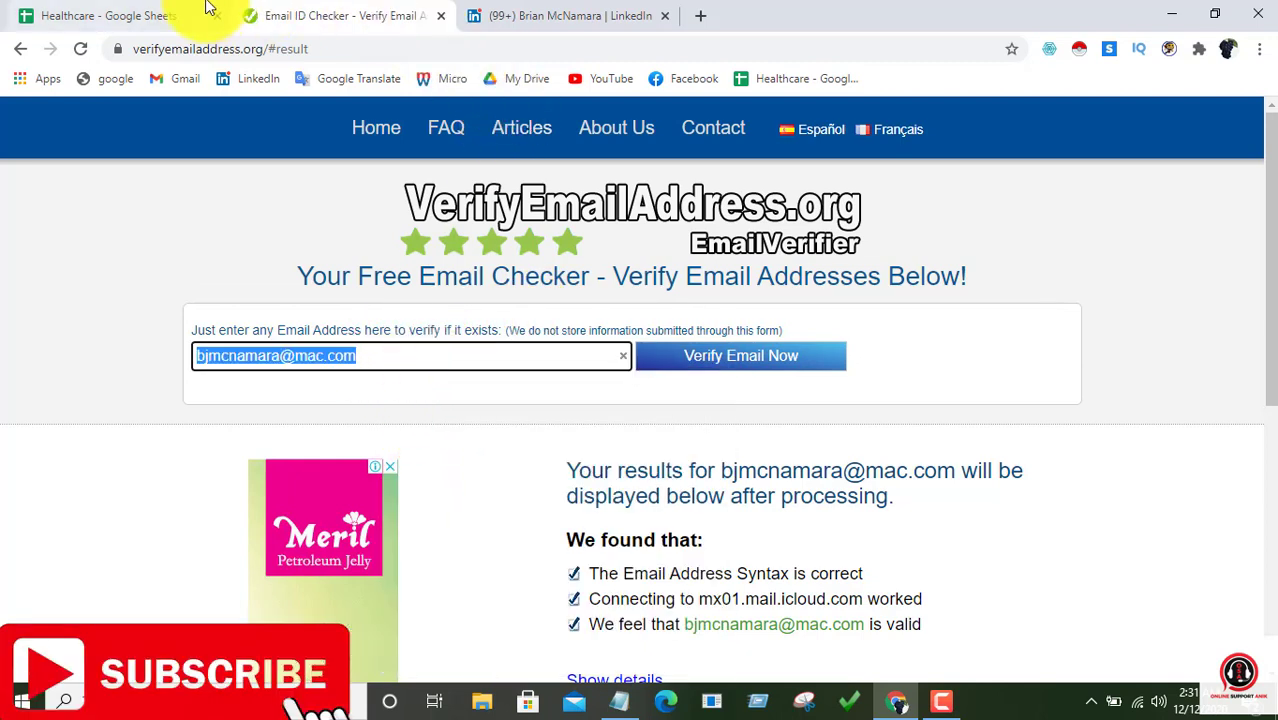
Step: Paste the copied email into the GSK row's Verified Business Email cell E3 in the Healthcare sheet and commit the entry
{"action": "left_click", "coordinate": [132, 12]}
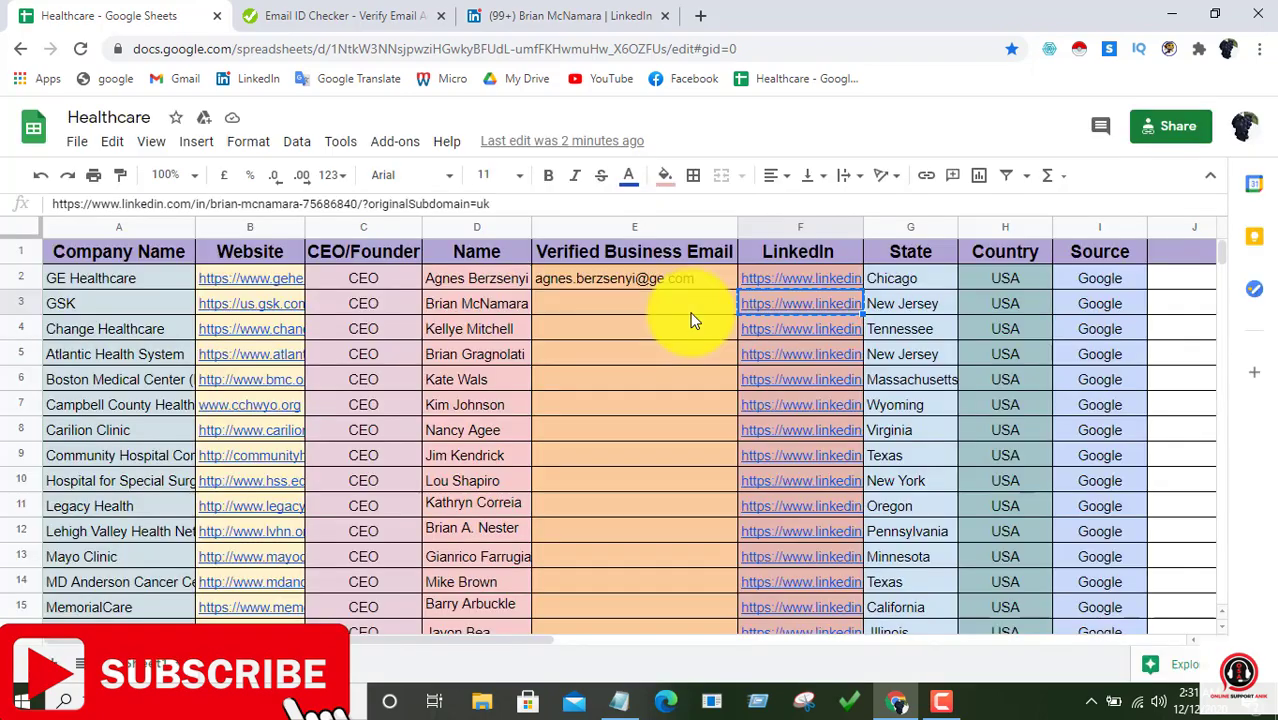
{"action": "left_click", "coordinate": [634, 307]}
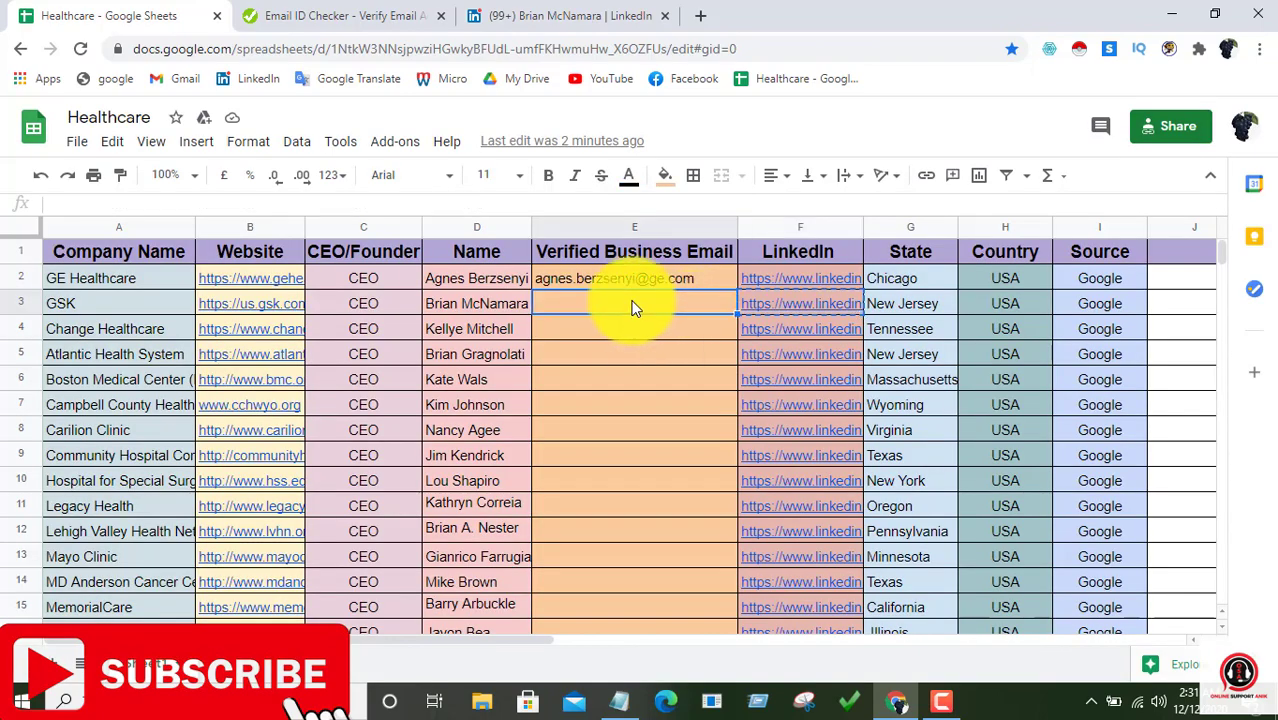
{"action": "double_click", "coordinate": [634, 305]}
{"action": "right_click", "coordinate": [632, 300]}
{"action": "left_click", "coordinate": [686, 448]}
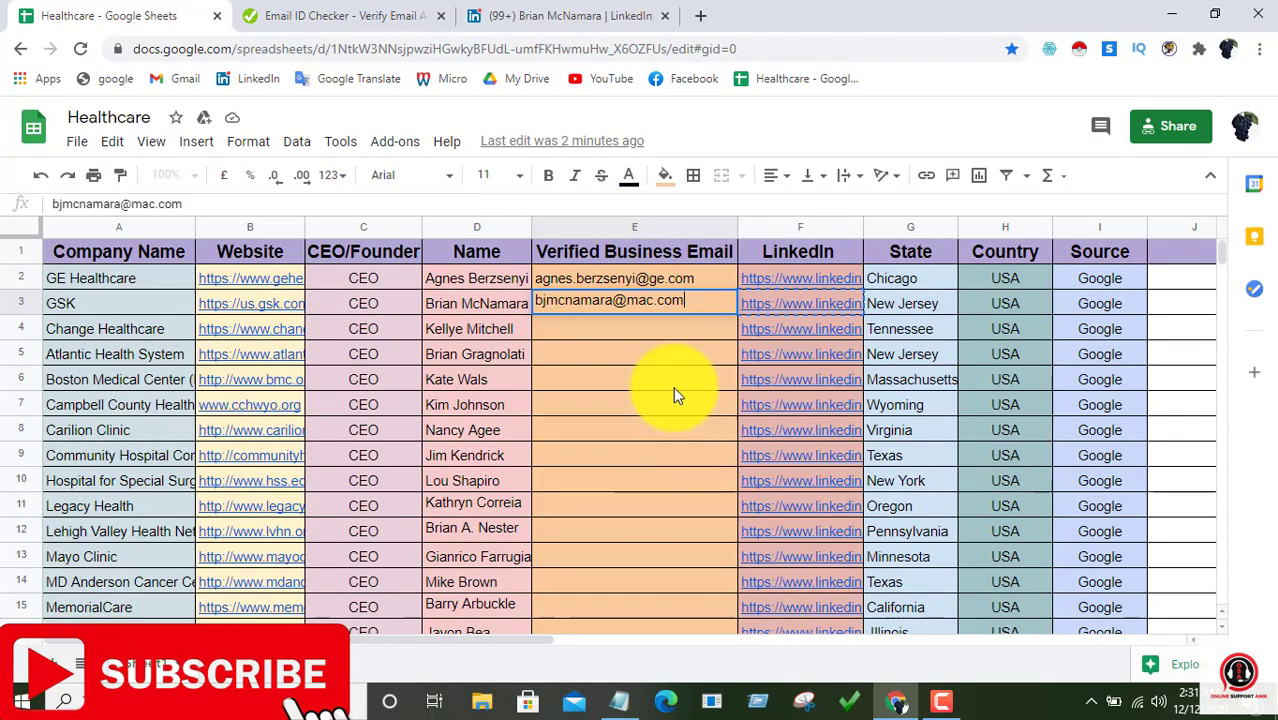
{"action": "left_click", "coordinate": [942, 700]}
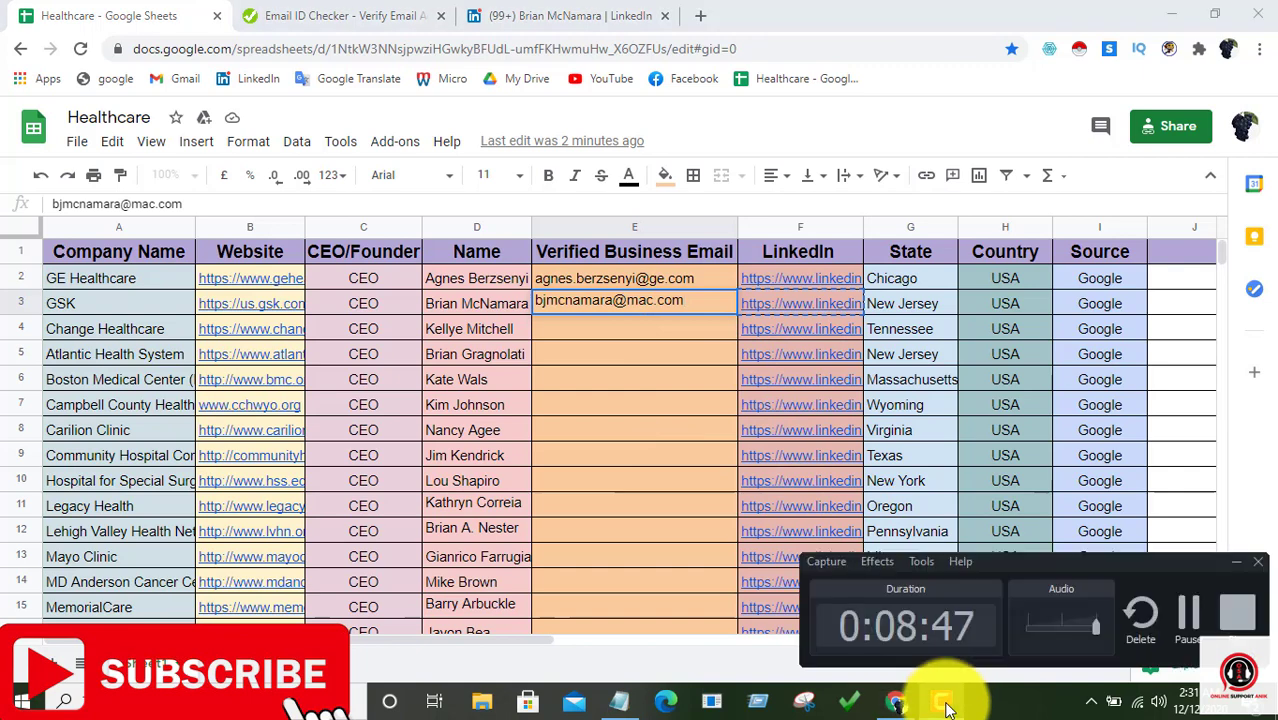
{"action": "left_click", "coordinate": [944, 701]}
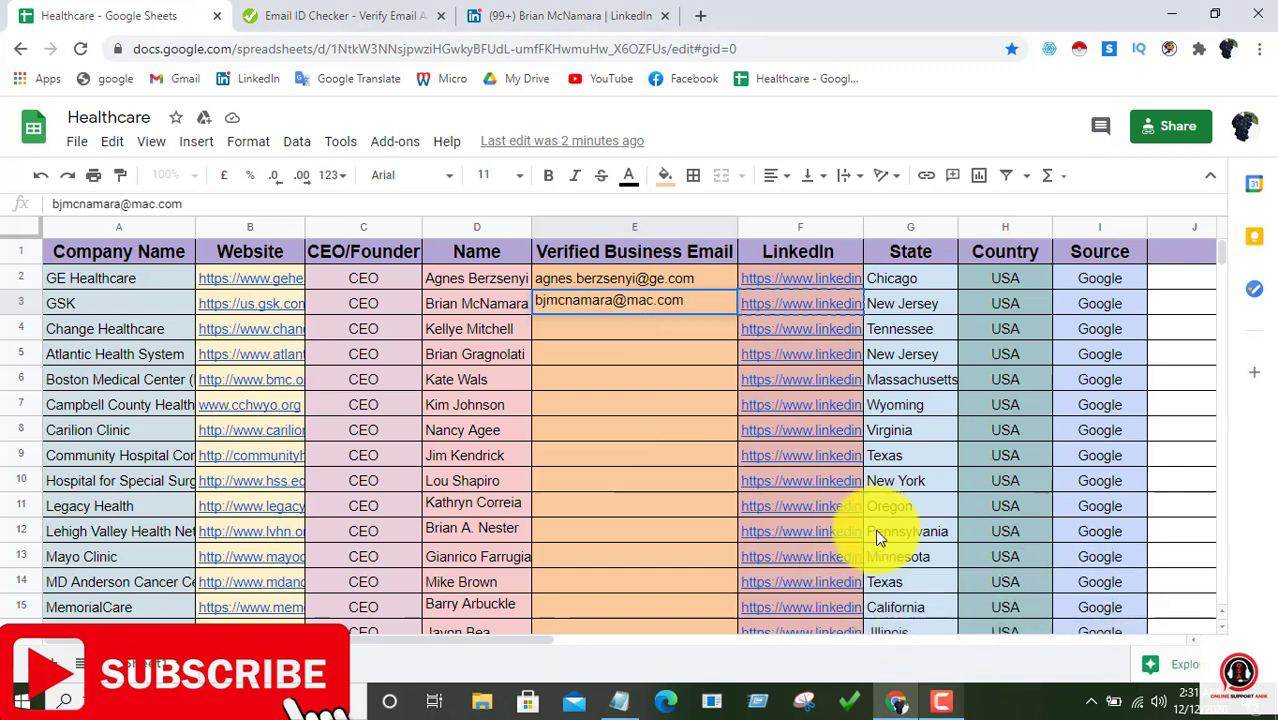
{"action": "left_click", "coordinate": [613, 331]}
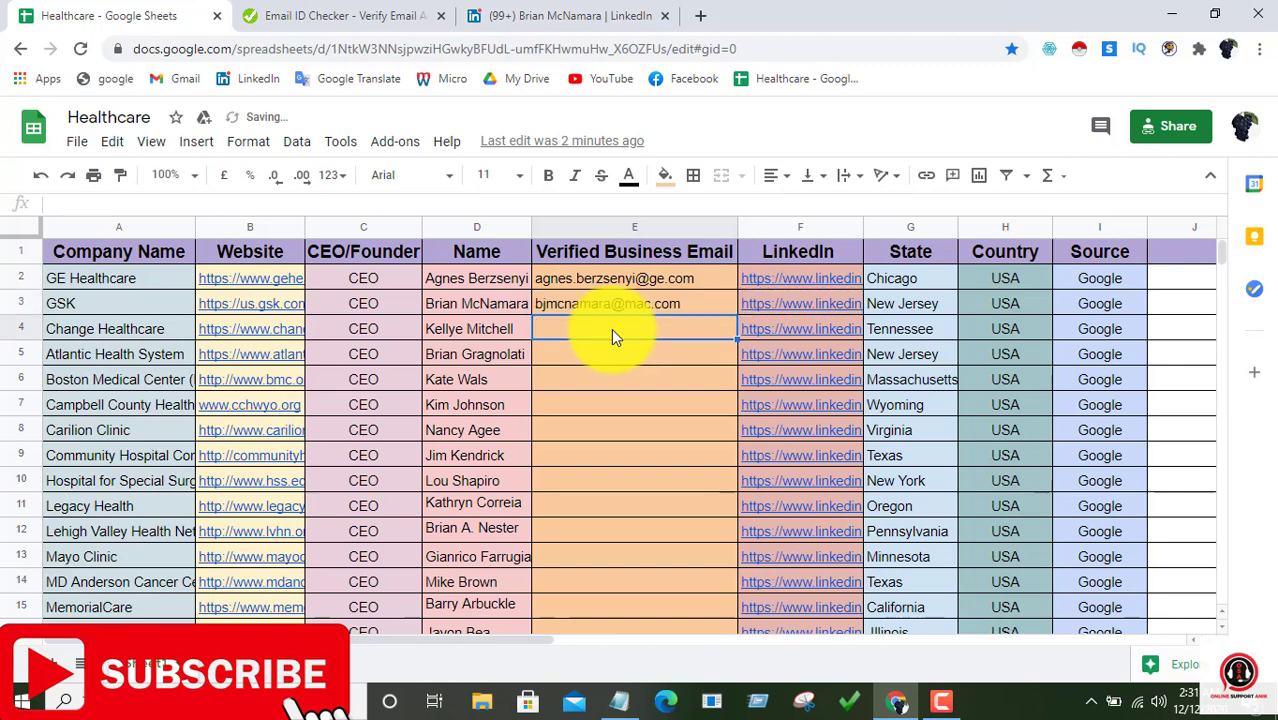